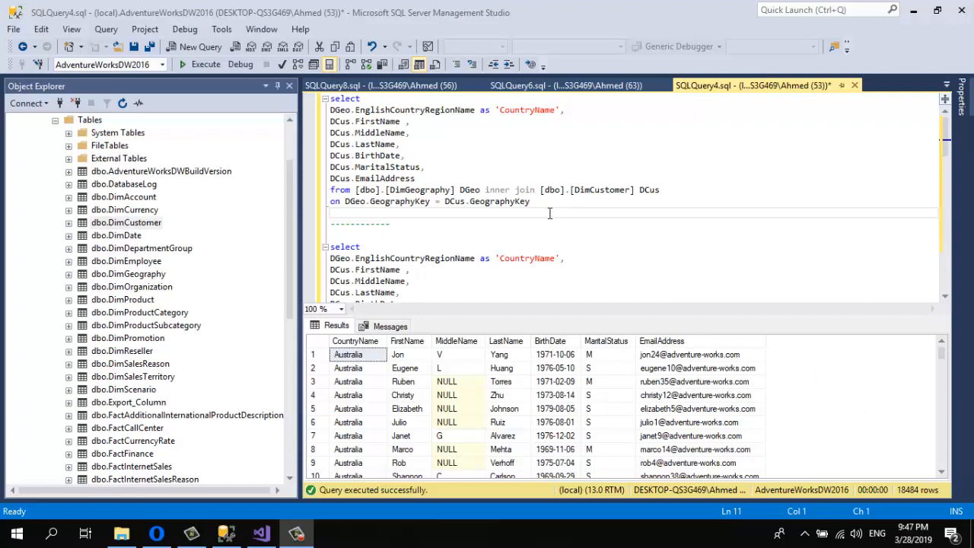
Run only the first select query joining DimGeography and DimCustomer, and look through the returned customer rows.
left_click_drag(549, 200, 301, 72)
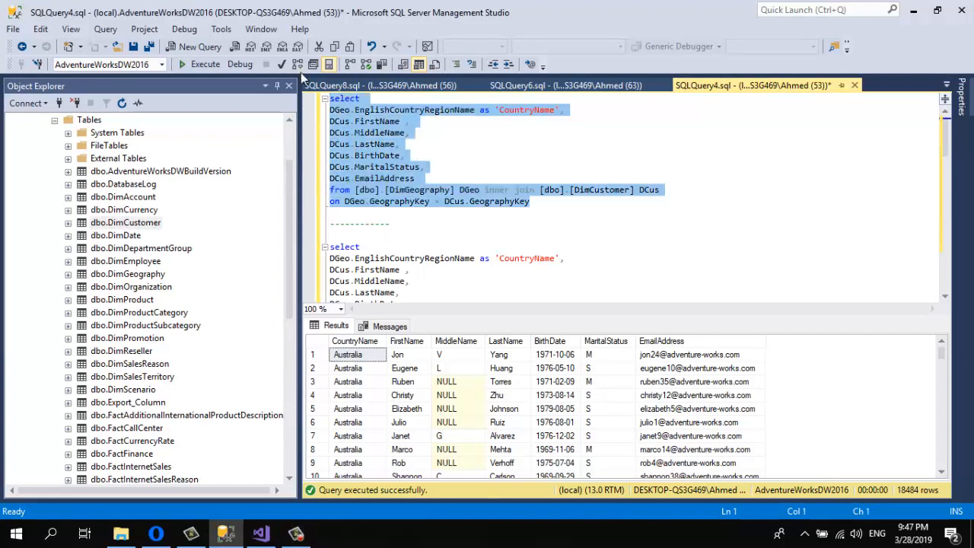
left_click(203, 64)
mouse_move(940, 356)
left_mouse_down()
mouse_move(940, 390)
mouse_move(943, 347)
left_mouse_up()
left_click(558, 208)
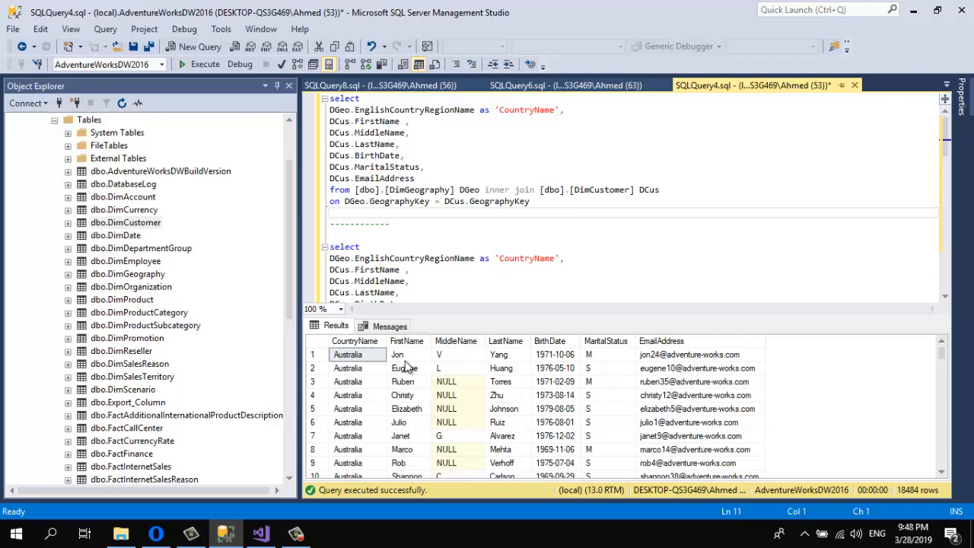
Run only the query that adds a DENSE_RANK by EnglishCountryRegionName as RankNum, and look through the ranked rows.
left_click(944, 301)
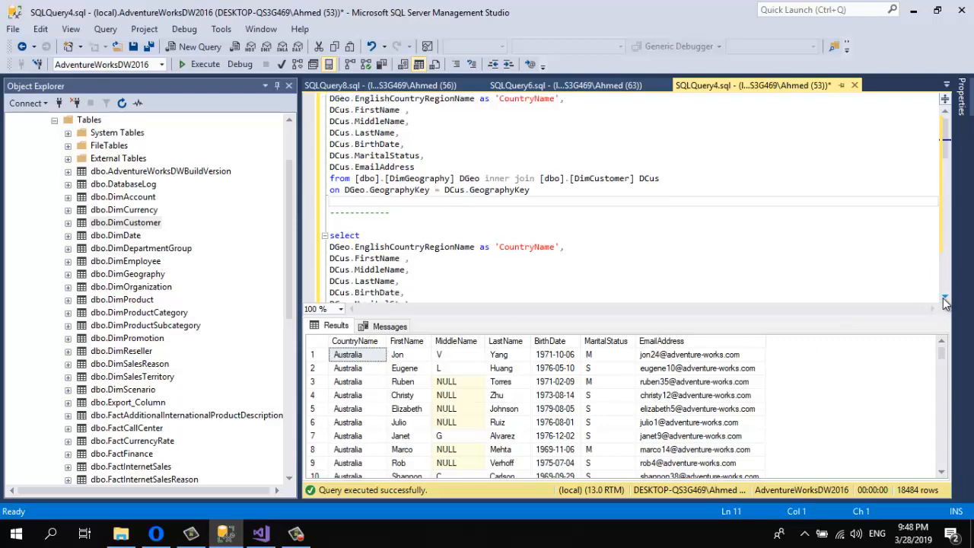
left_click(944, 301)
left_click(944, 300)
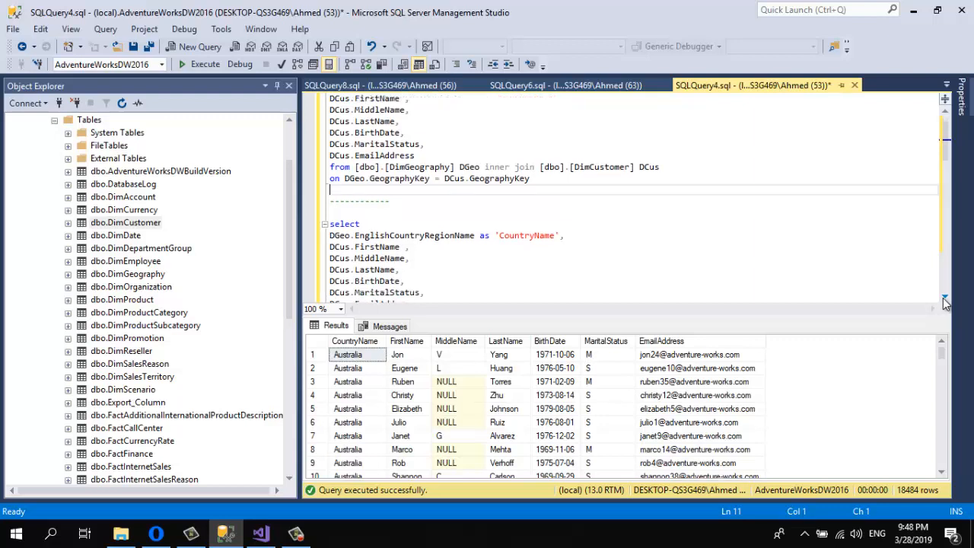
left_click(944, 300)
left_click(944, 300)
left_click(944, 301)
left_click(944, 301)
left_click(944, 300)
left_click(944, 300)
left_click(943, 301)
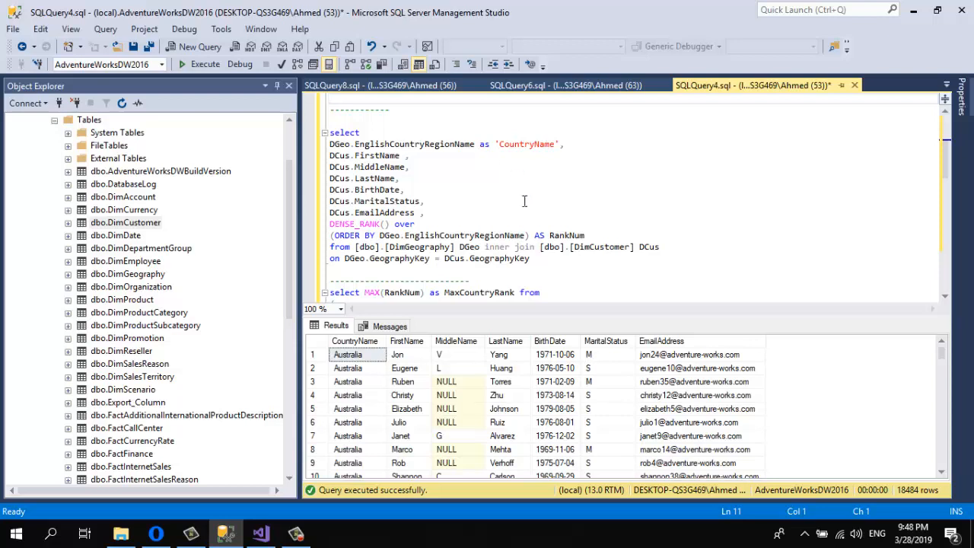
left_click(399, 143)
double_click(399, 143)
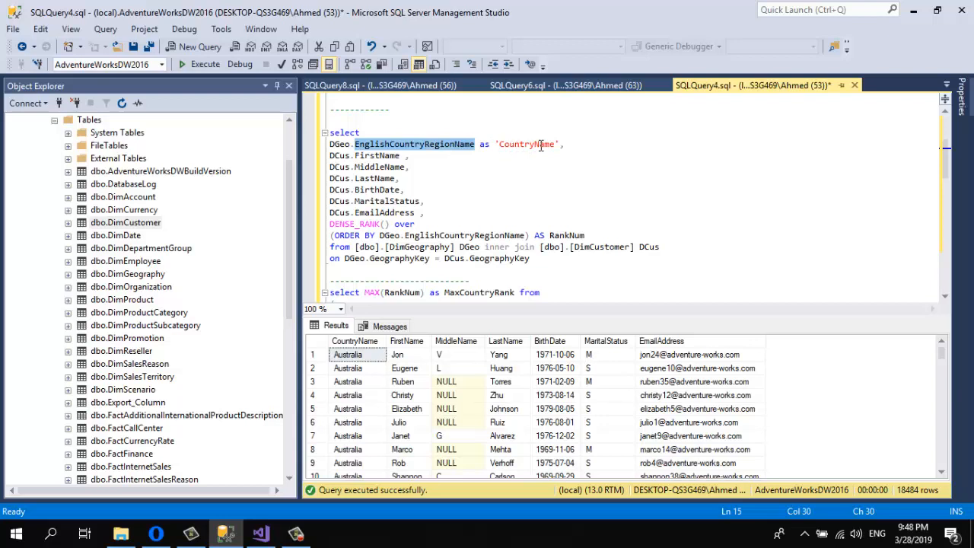
left_click_drag(543, 258, 330, 132)
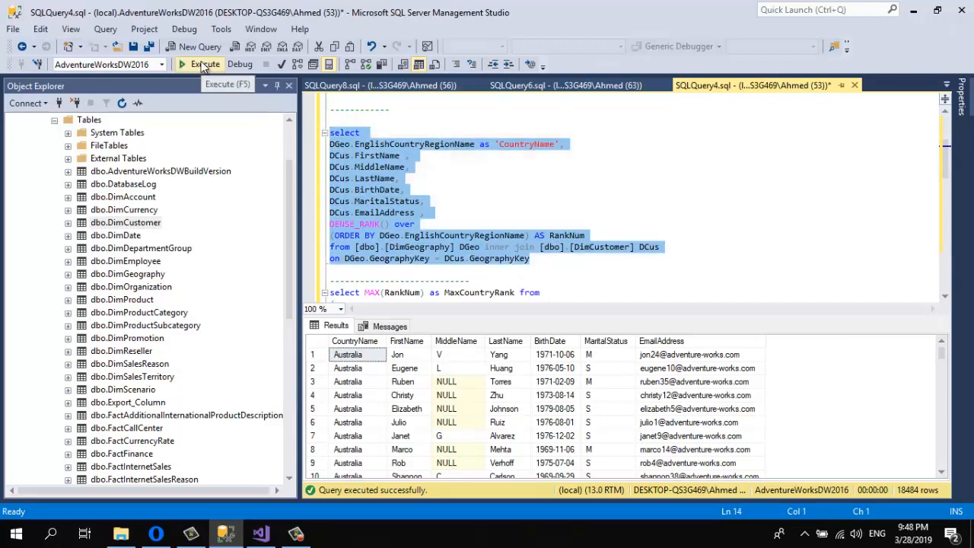
left_click(203, 65)
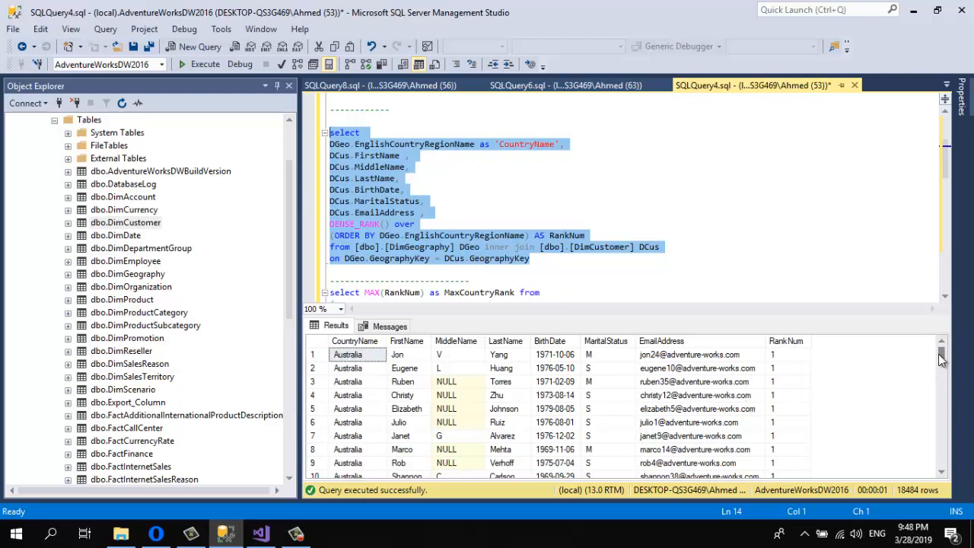
mouse_move(941, 359)
left_mouse_down()
mouse_move(944, 452)
mouse_move(947, 344)
left_mouse_up()
left_click(663, 212)
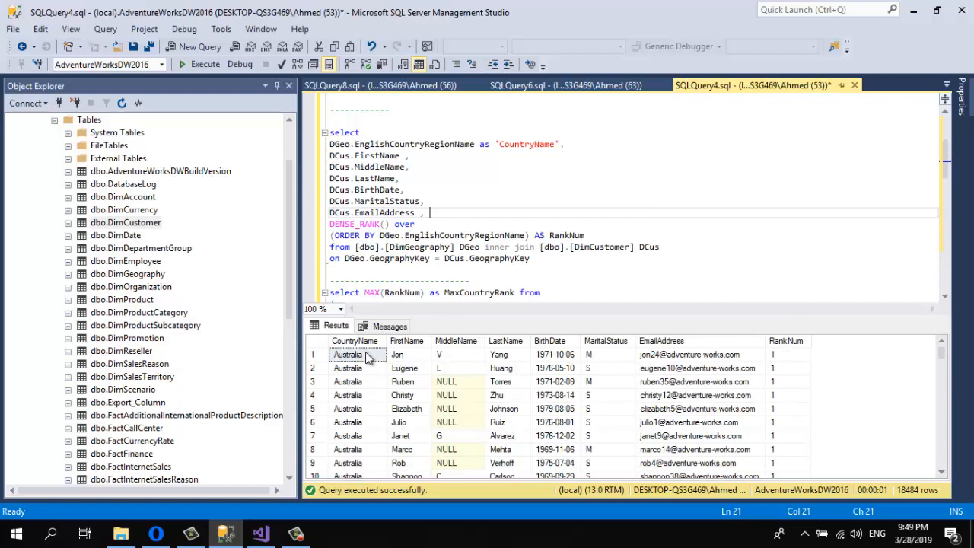
left_click(544, 269)
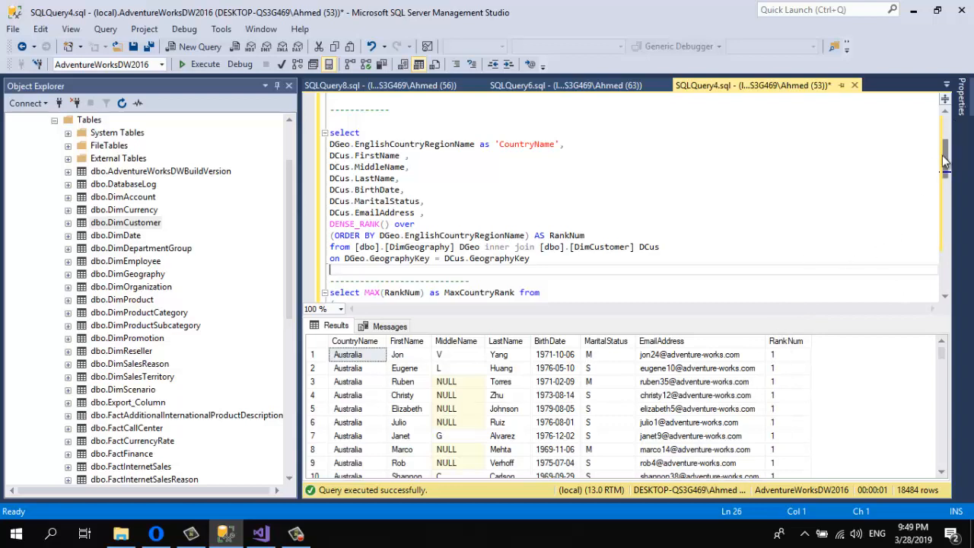
Run only the query that selects MAX(RankNum) as MaxCountryRank from the ranked subquery, and check its result.
left_click_drag(943, 161, 947, 195)
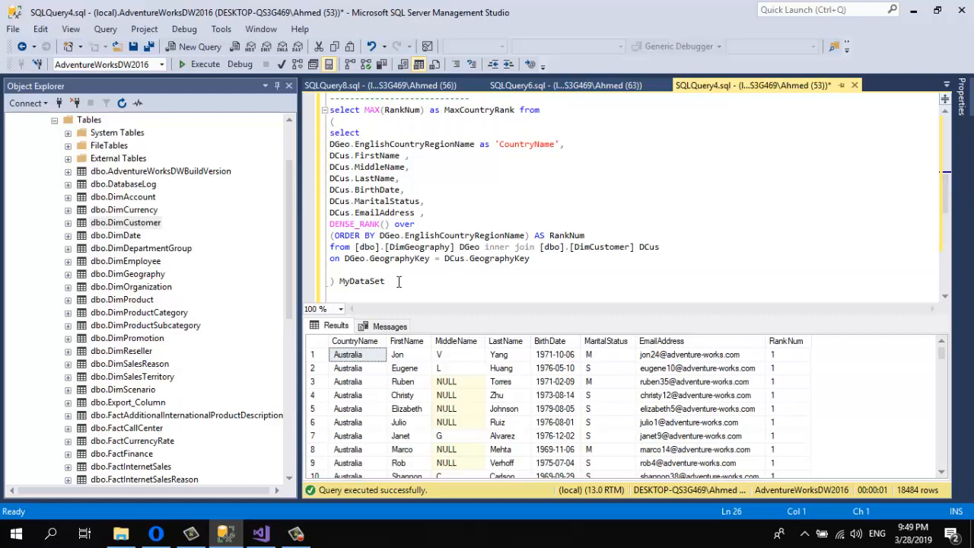
left_click_drag(395, 280, 330, 116)
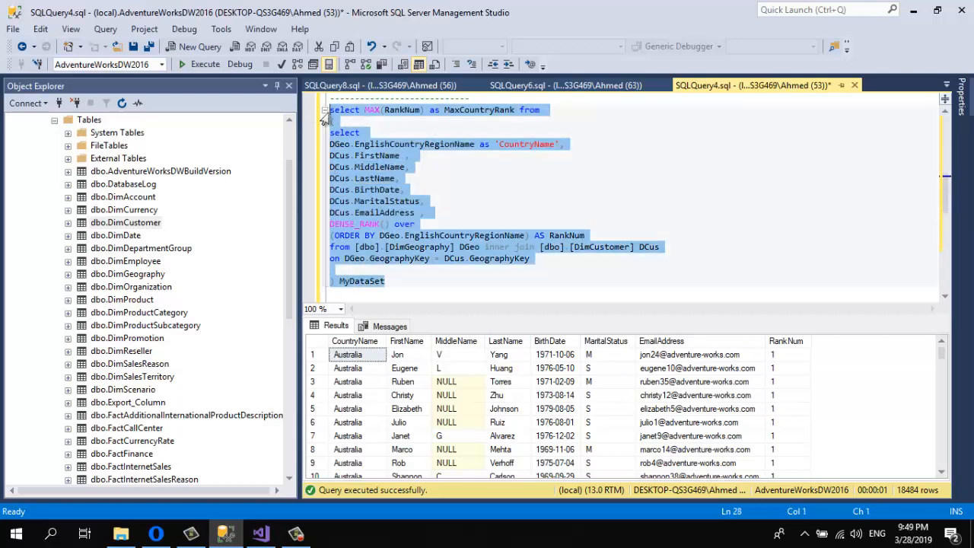
left_click(198, 67)
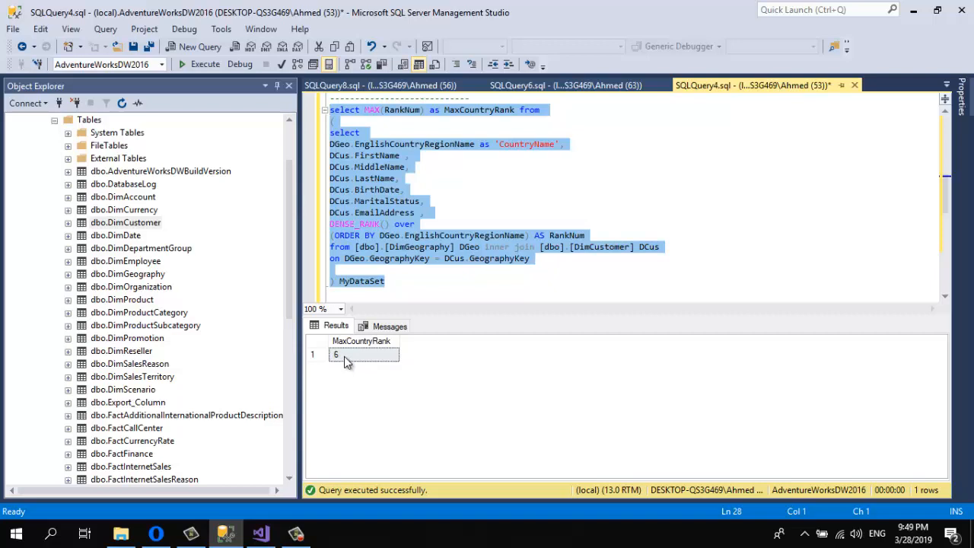
left_click(344, 356)
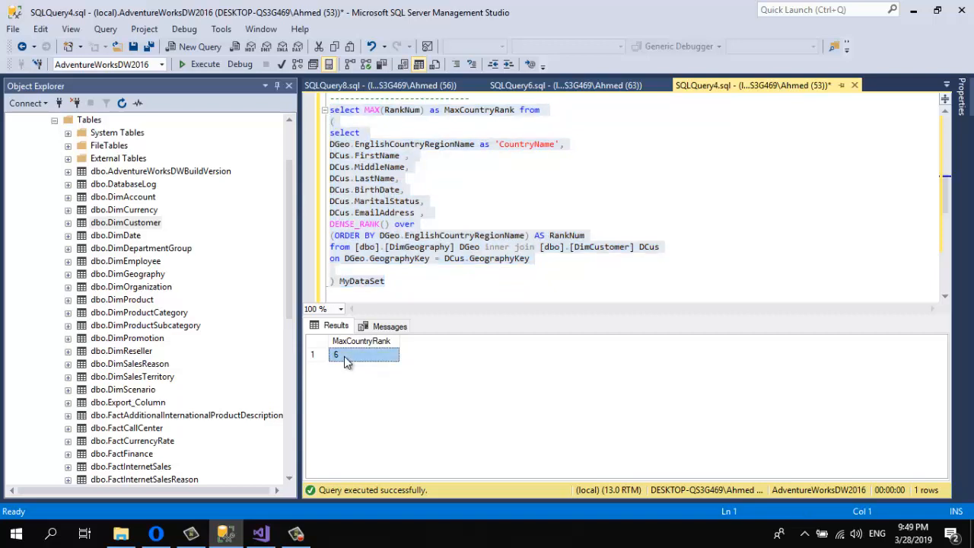
left_click(470, 280)
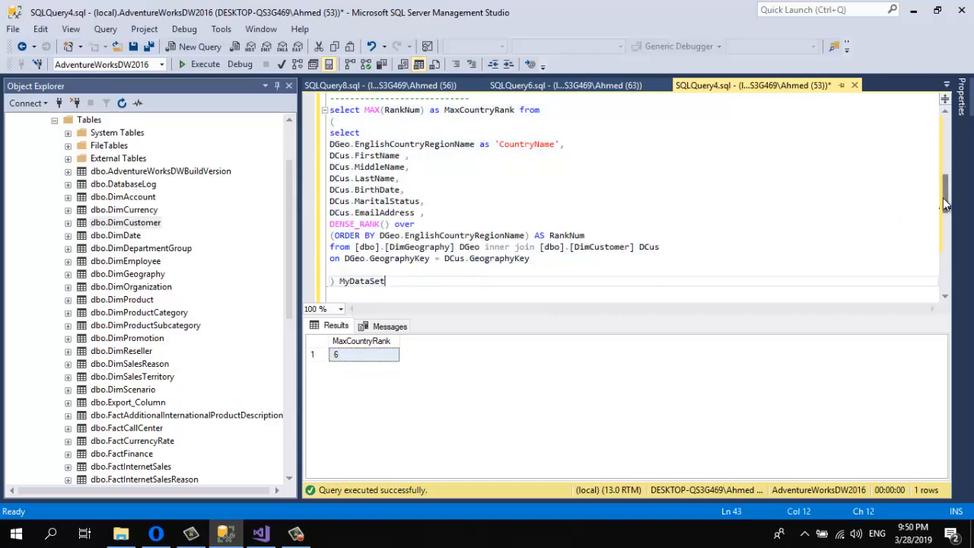
Run only the query that selects CountryName from the ranked subquery where RankNum = 1.
left_click_drag(944, 204, 947, 243)
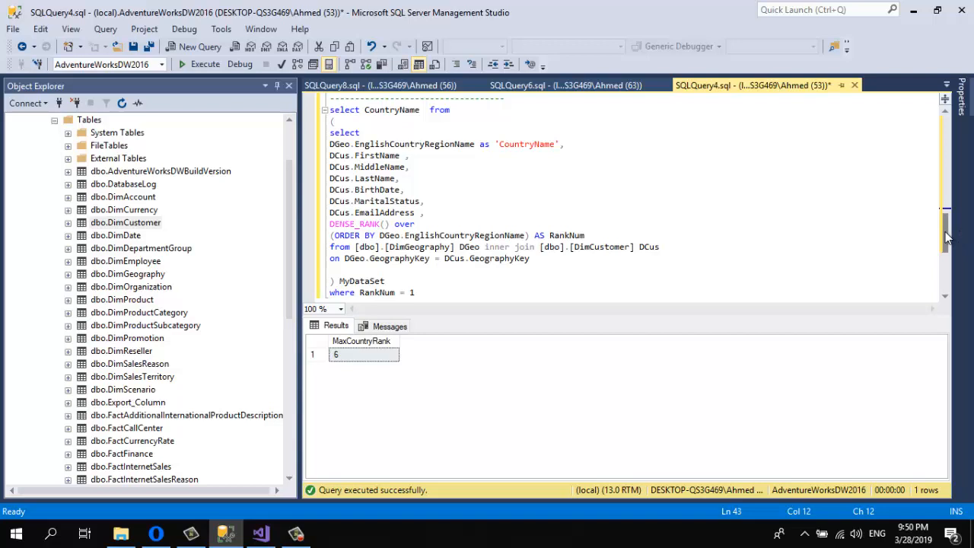
left_click_drag(945, 238, 946, 238)
left_click(423, 292)
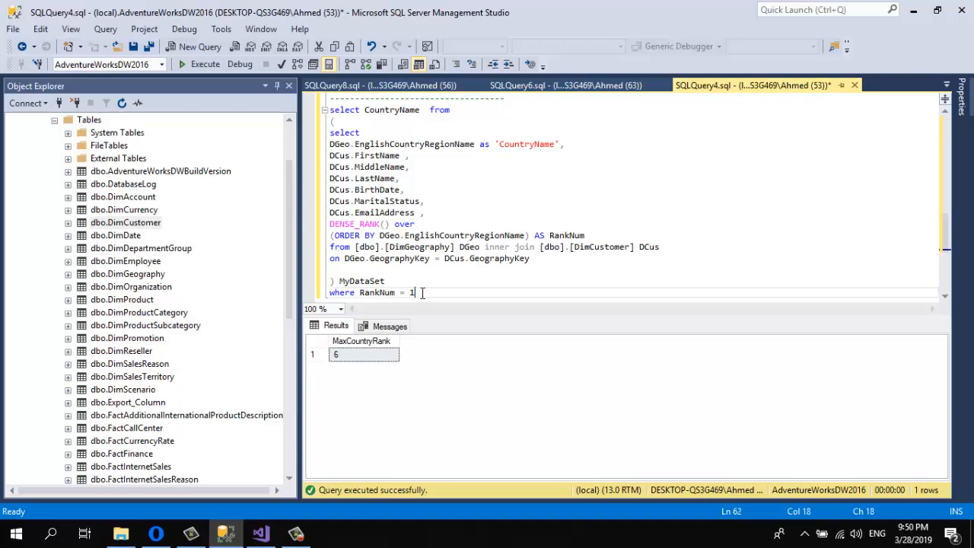
left_click_drag(422, 292, 329, 103)
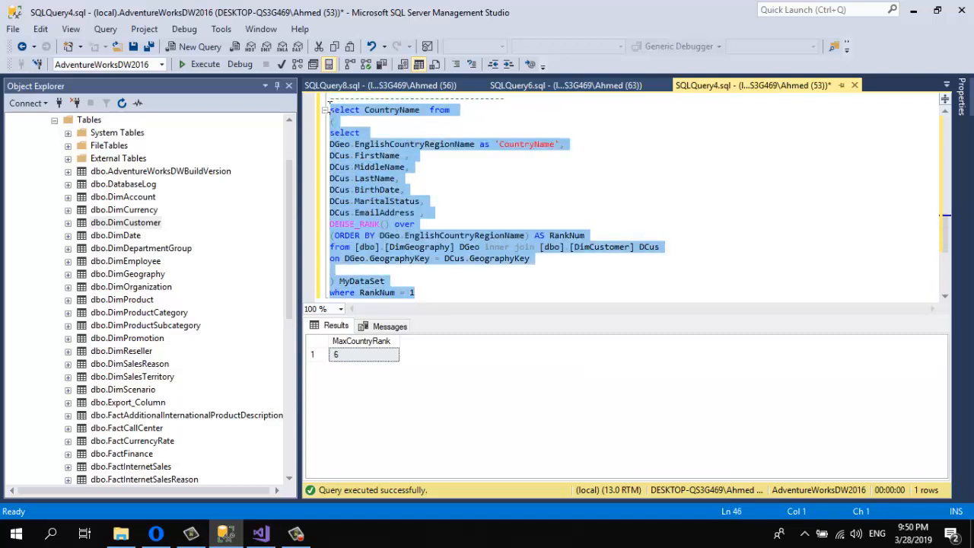
left_click(200, 65)
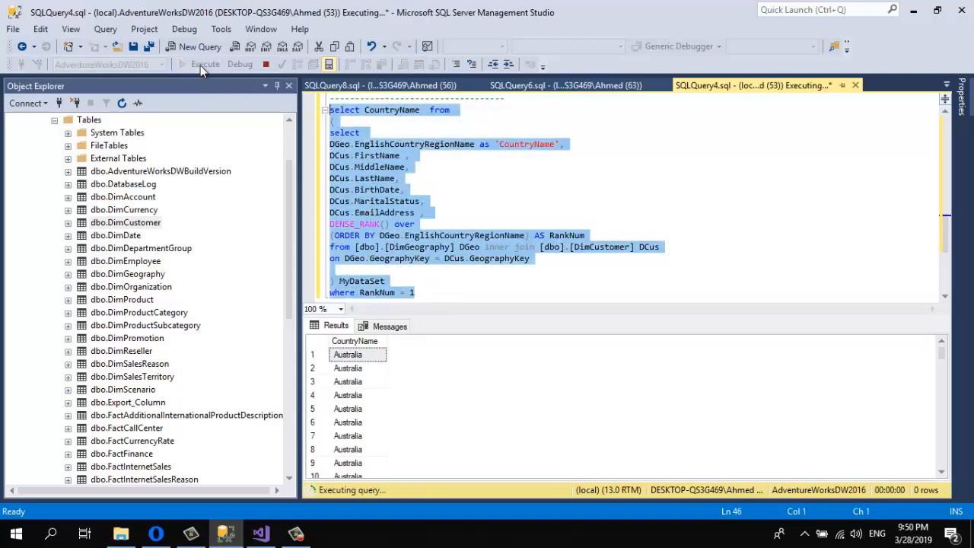
Change the CountryName query's filter to RankNum = 2 and run that query again.
left_click(430, 286)
key("BackSpace")
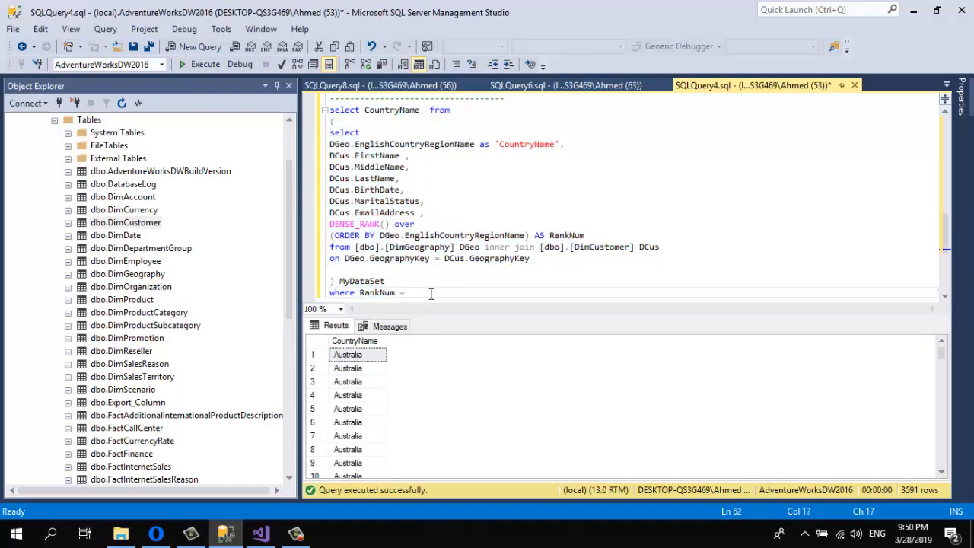
left_click_drag(431, 293, 315, 114)
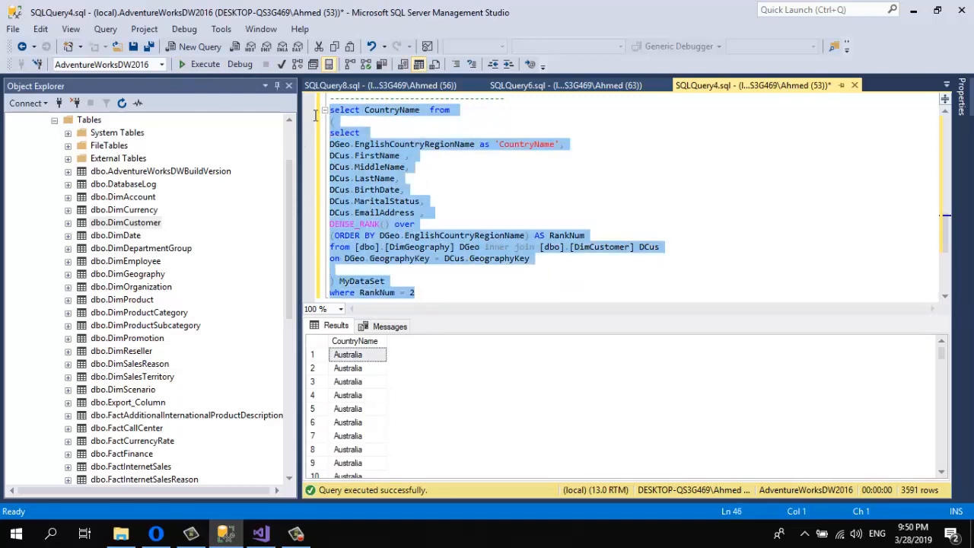
left_click(195, 65)
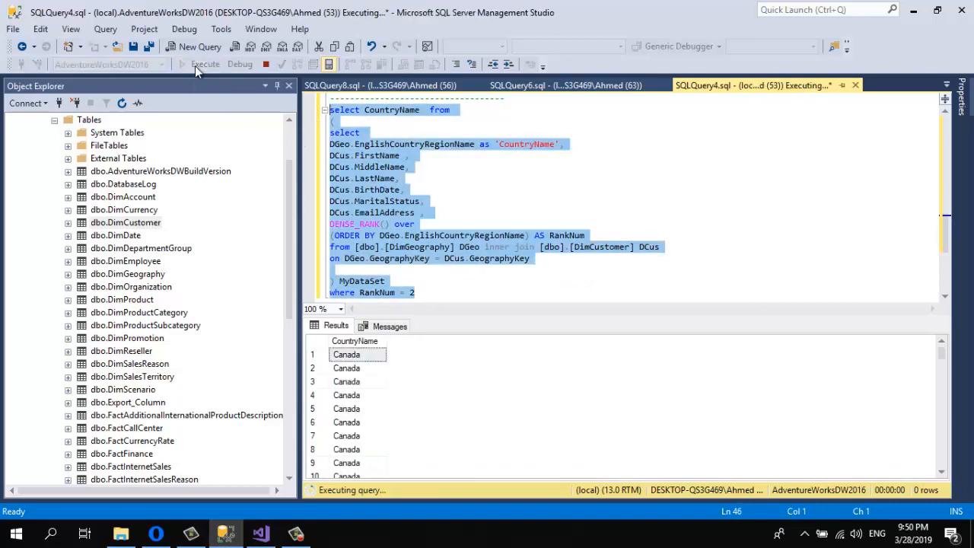
left_click(433, 292)
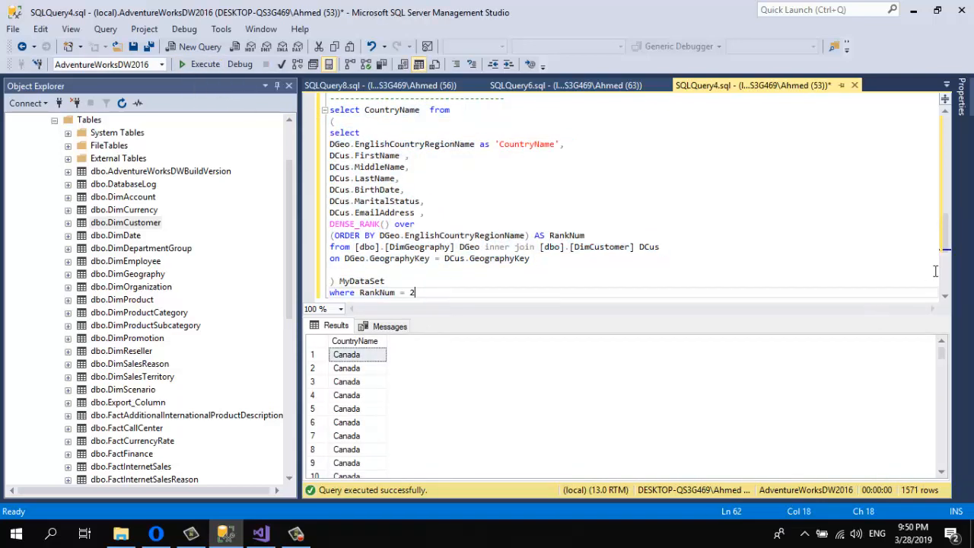
left_click_drag(943, 246, 945, 251)
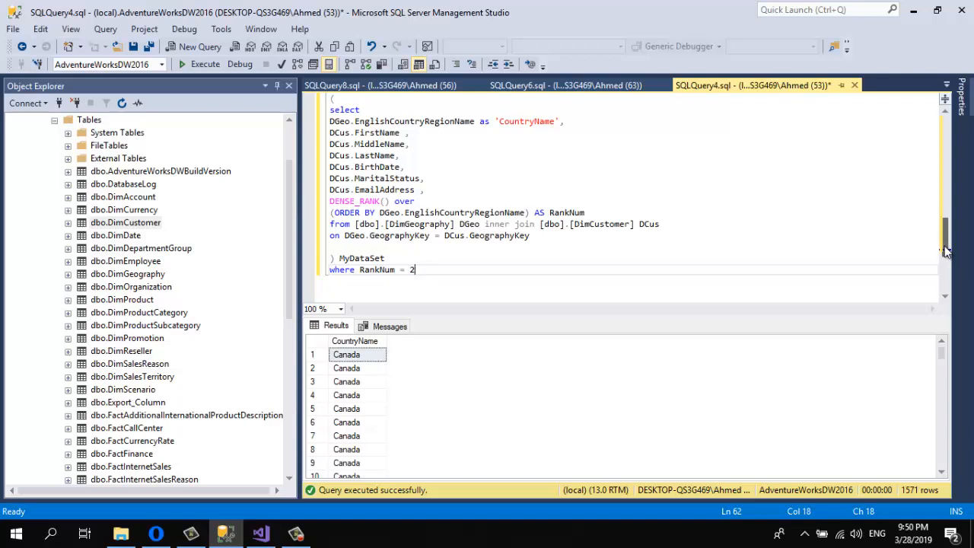
left_click_drag(946, 251, 947, 129)
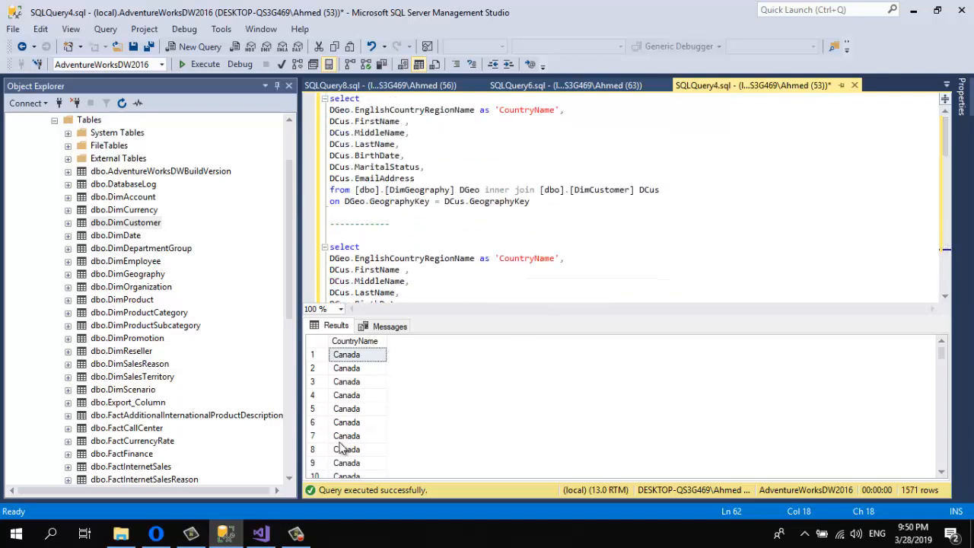
Switch to Visual Studio and review the Multiple Files.dtsx package's control flow and variables against the SQL script.
left_click(261, 536)
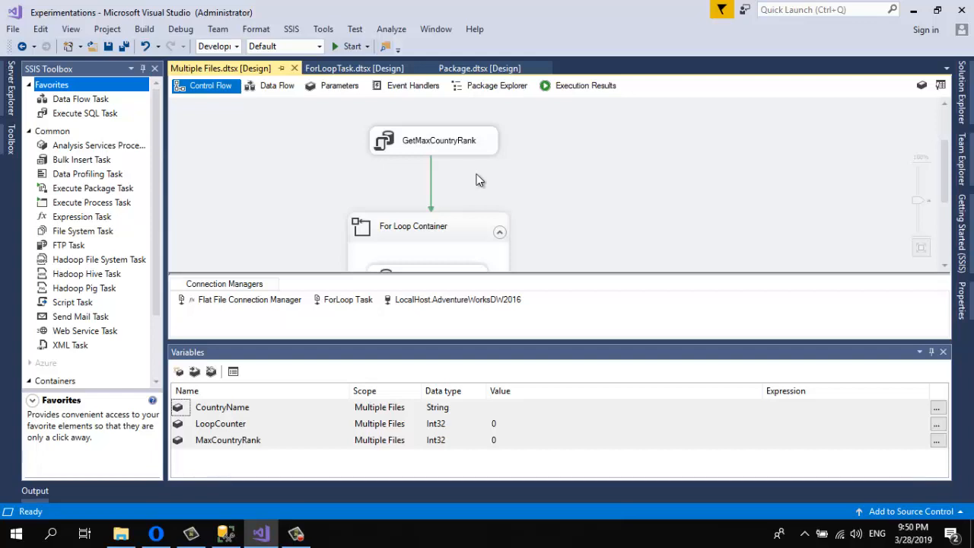
left_click_drag(944, 190, 945, 114)
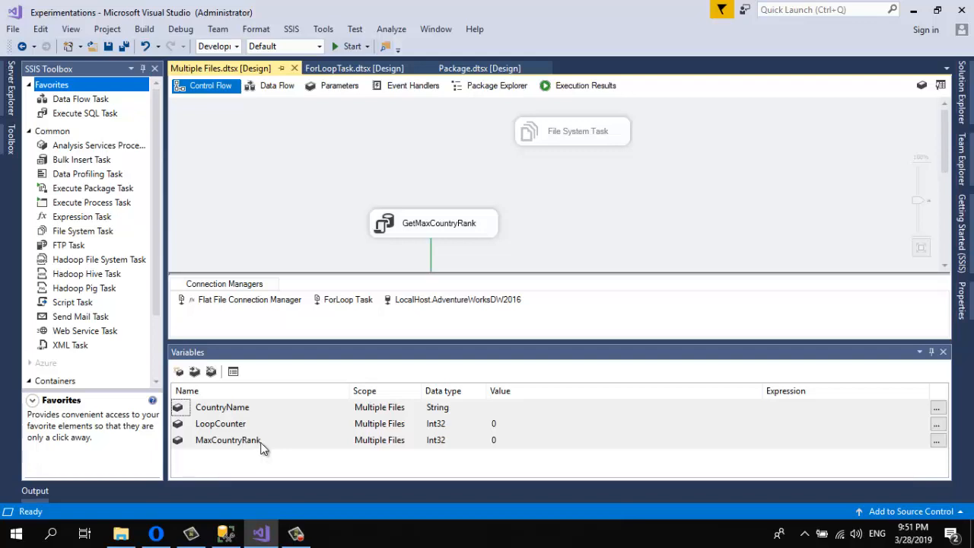
left_click(225, 532)
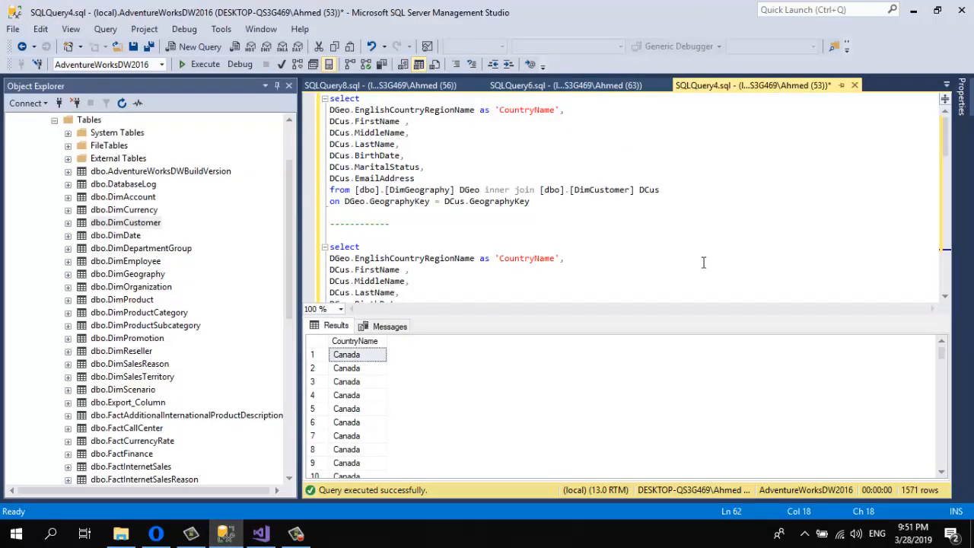
left_click(261, 533)
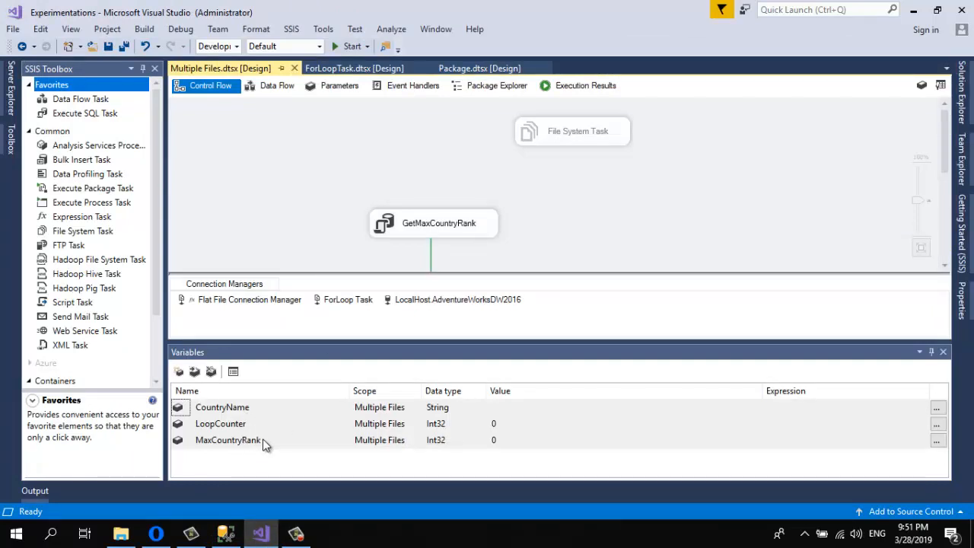
Open the GetMaxCountryRank task's editor and check its result set type and database connection.
left_click(424, 221)
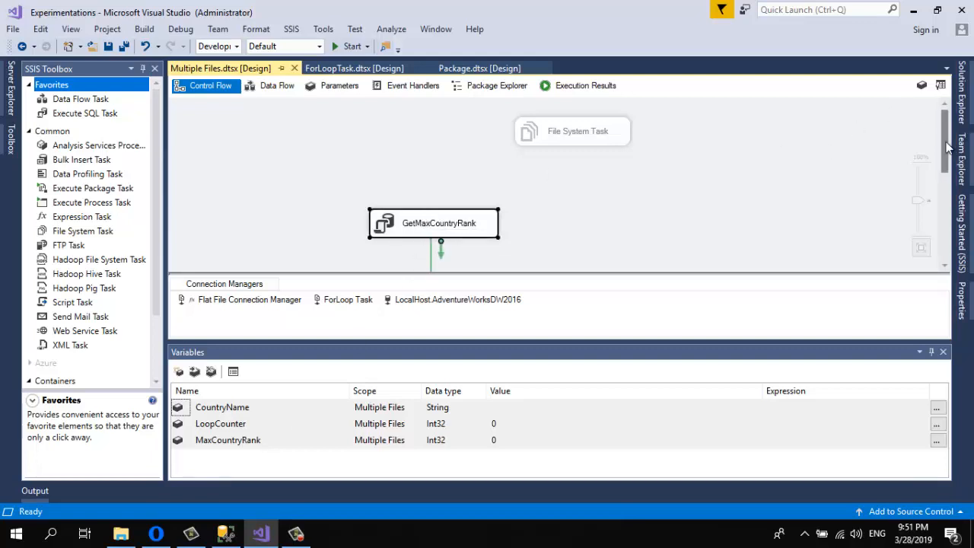
scroll(947, 153, "down", 1)
scroll(947, 152, "down", 3)
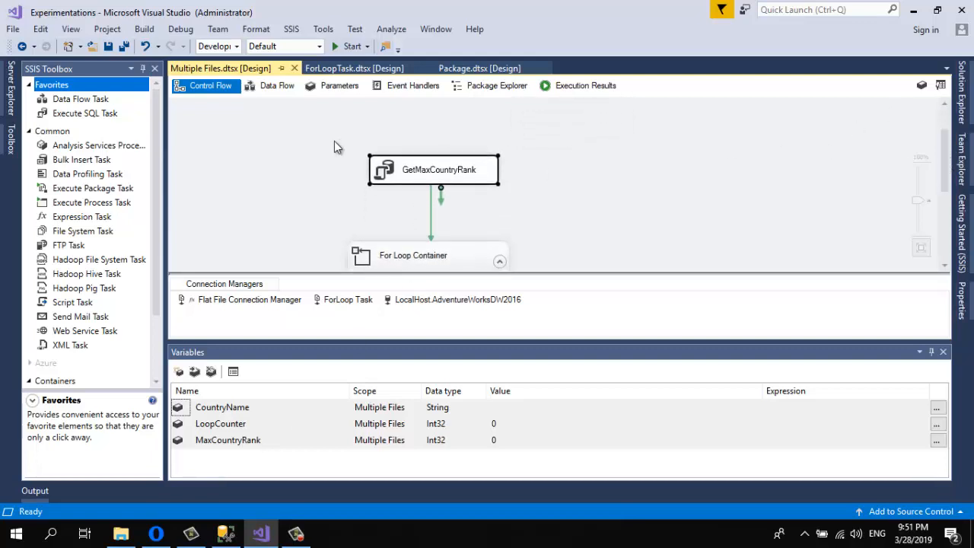
left_click(417, 172)
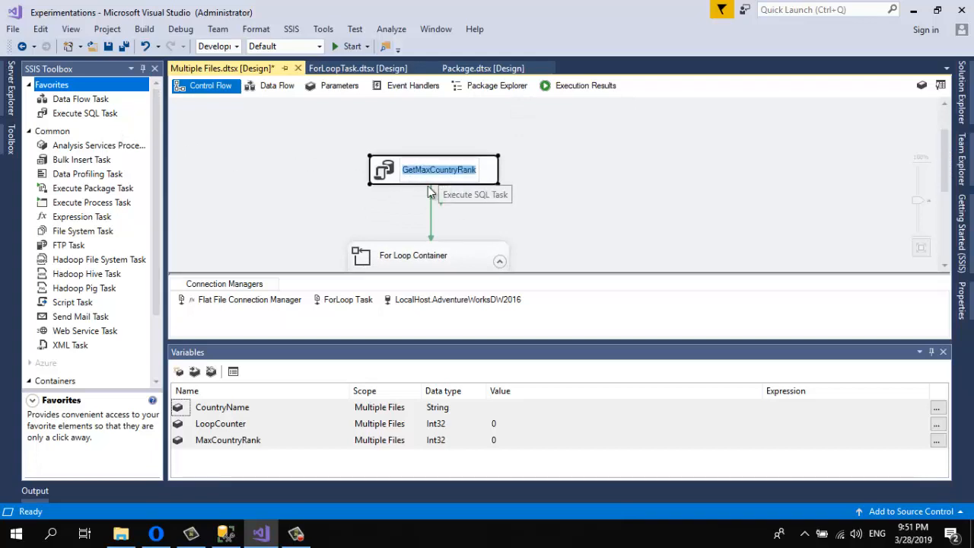
left_click(382, 202)
double_click(391, 178)
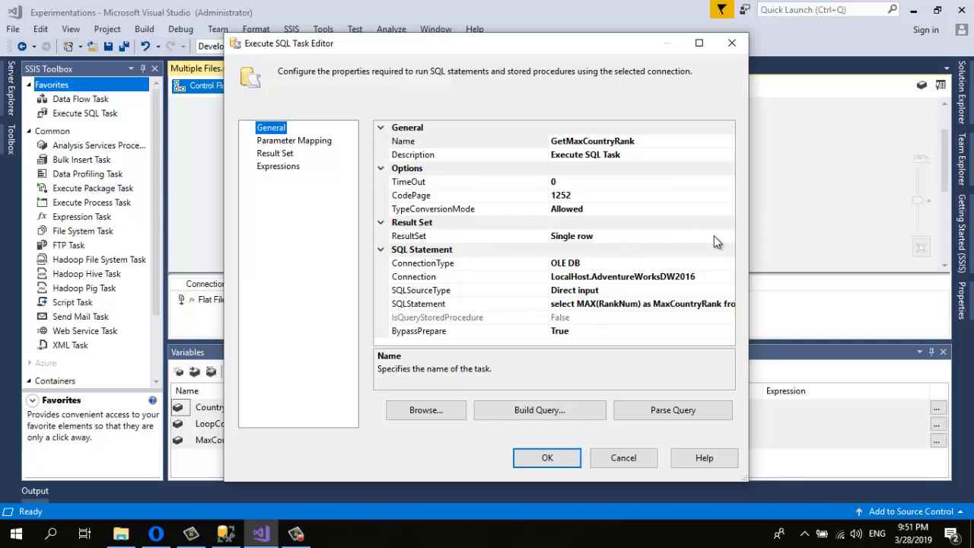
left_click(719, 277)
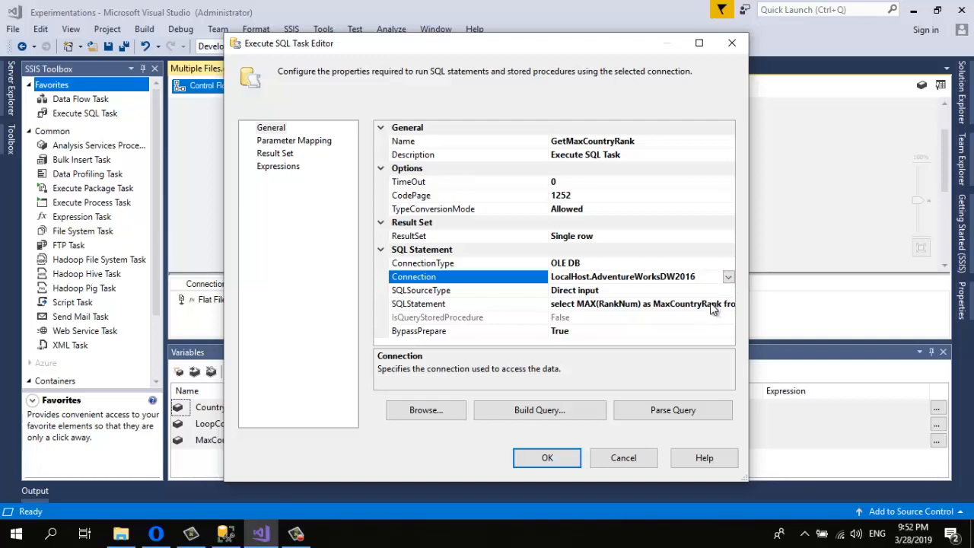
Inspect the full SQL statement of the GetMaxCountryRank task and close the query window without changes.
left_click(718, 305)
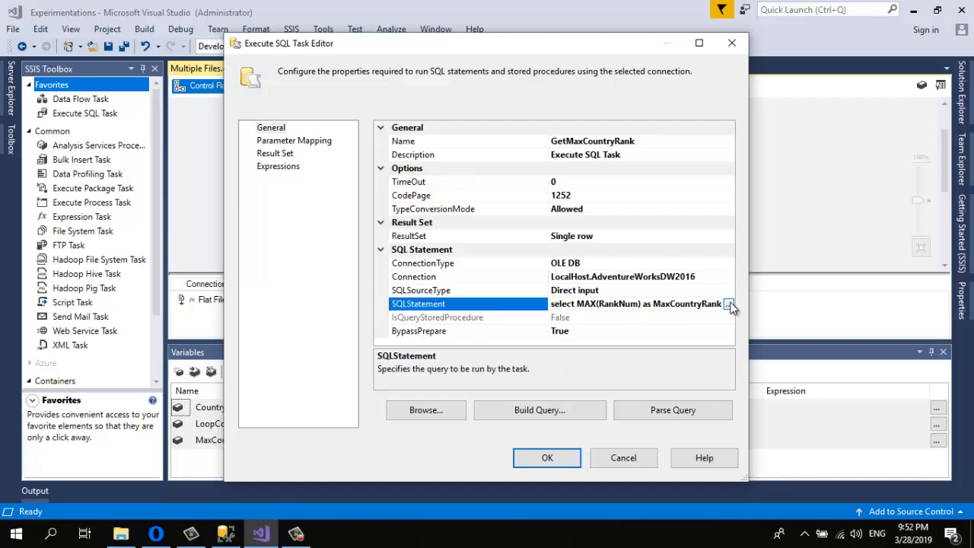
left_click(728, 305)
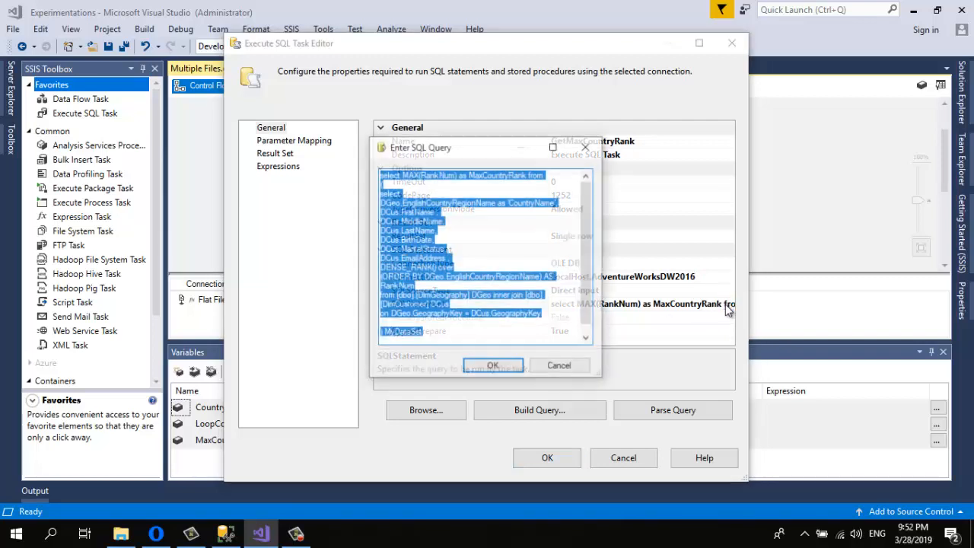
left_click(543, 211)
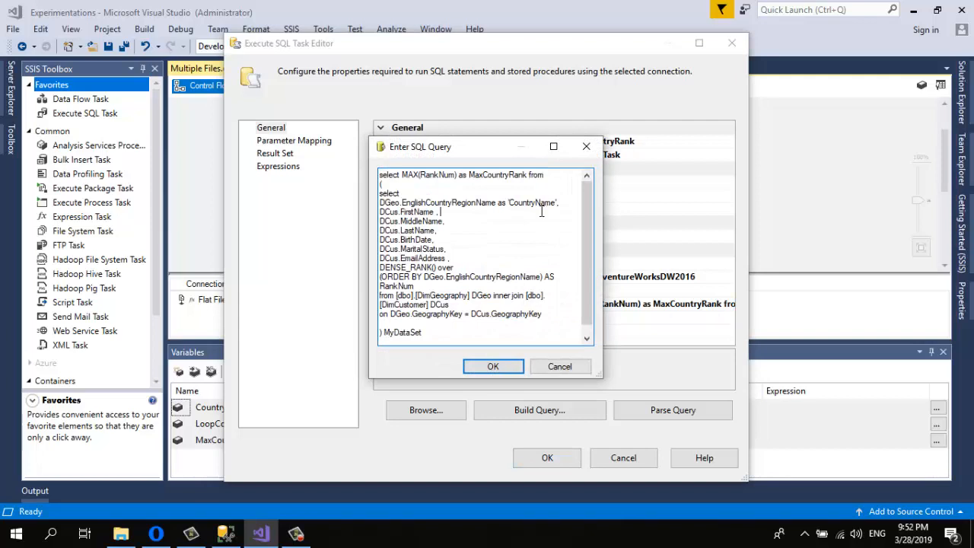
left_click(384, 174)
left_click(586, 147)
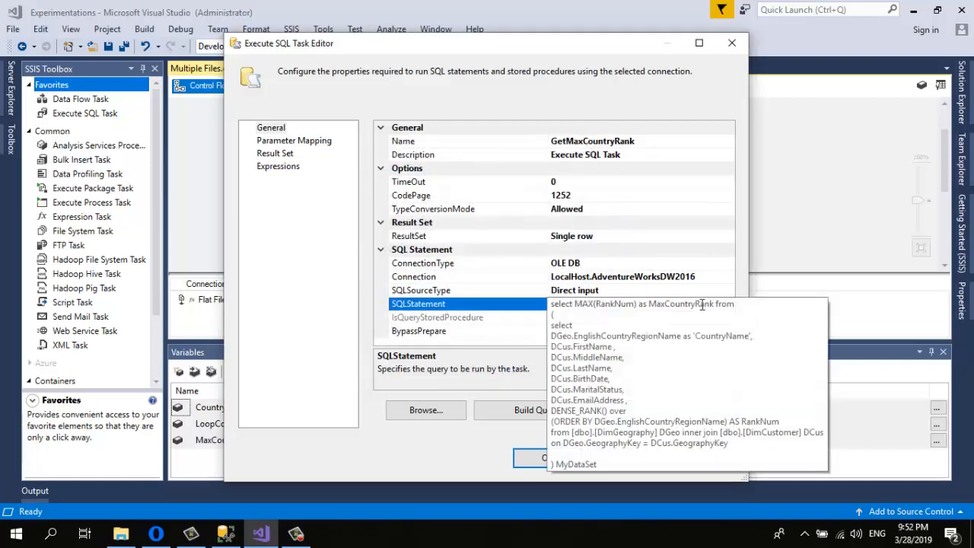
Check which variable the GetMaxCountryRank task's result set is mapped to and close the task editor.
left_click_drag(556, 49, 685, 45)
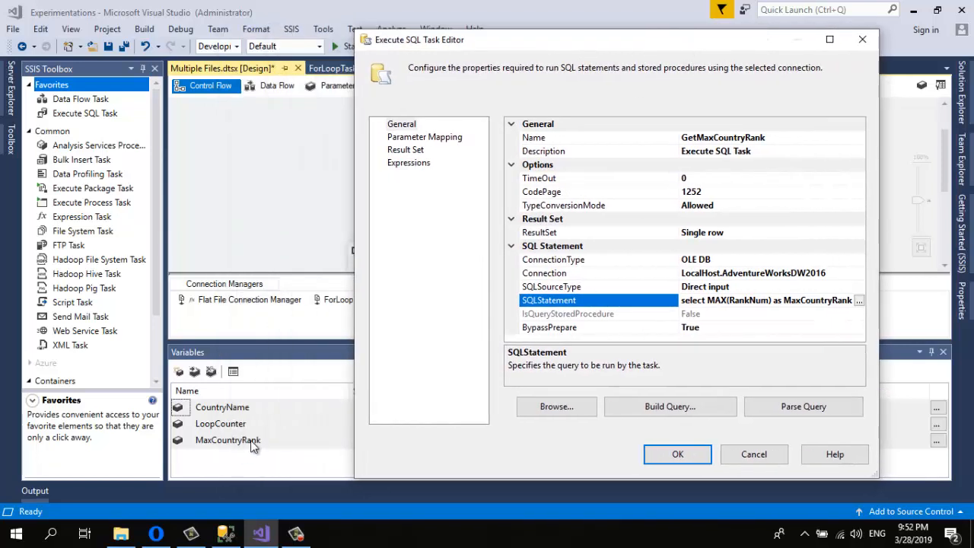
left_click(416, 155)
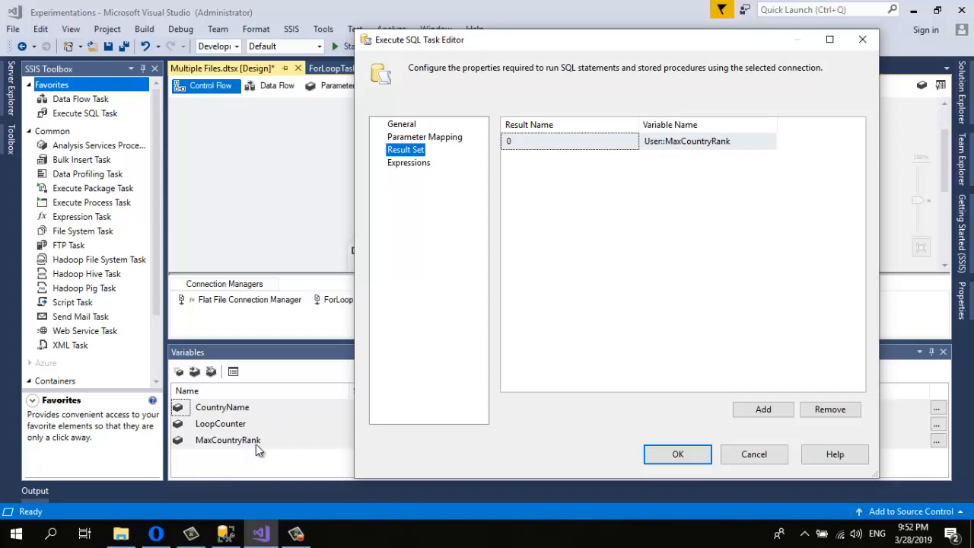
left_click(862, 40)
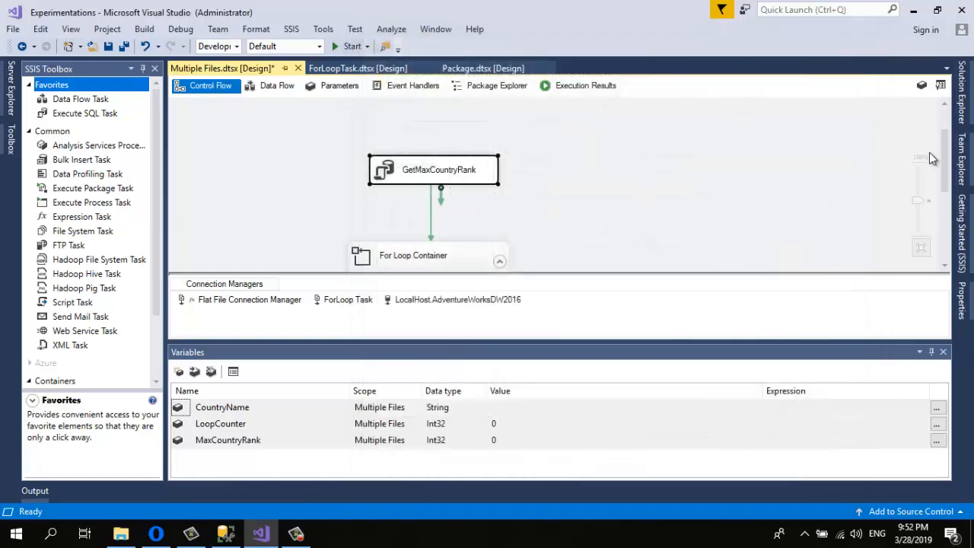
Locate the For Loop Container in the control flow and examine the LoopCounter variable's data type and value.
left_click_drag(944, 159, 945, 210)
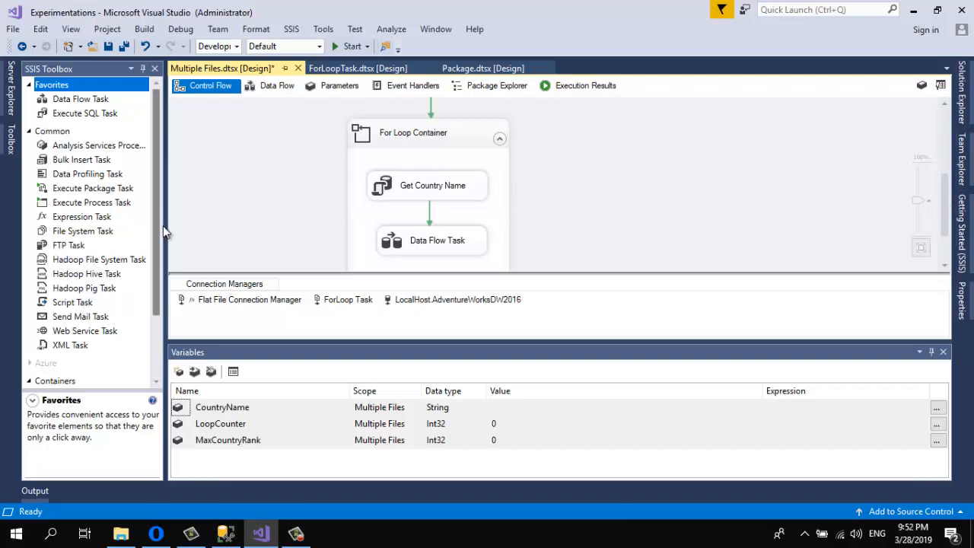
left_click_drag(156, 233, 156, 321)
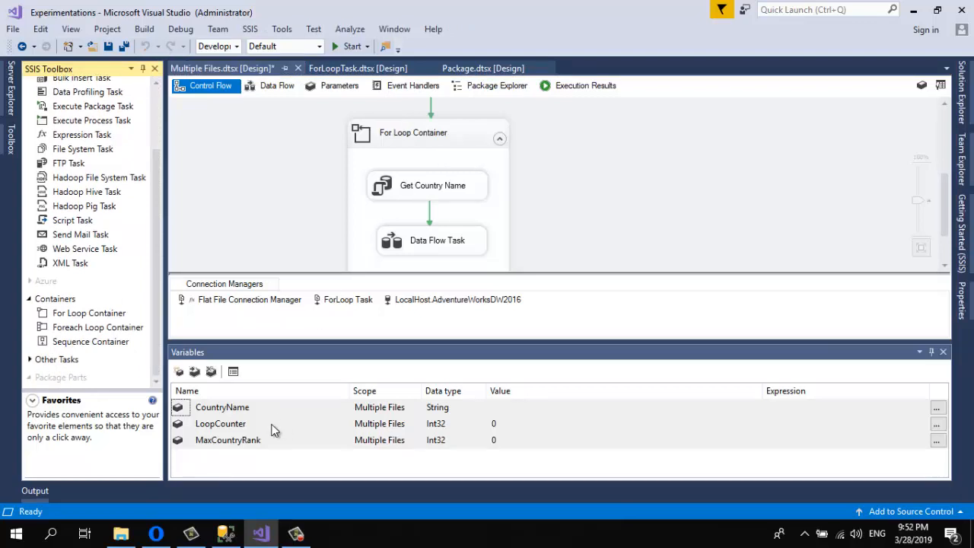
left_click(231, 429)
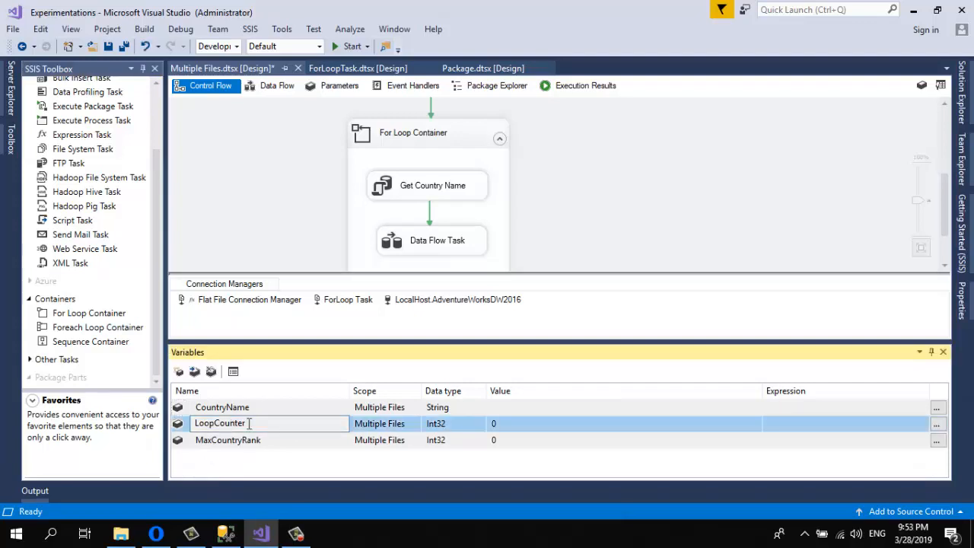
left_click(457, 425)
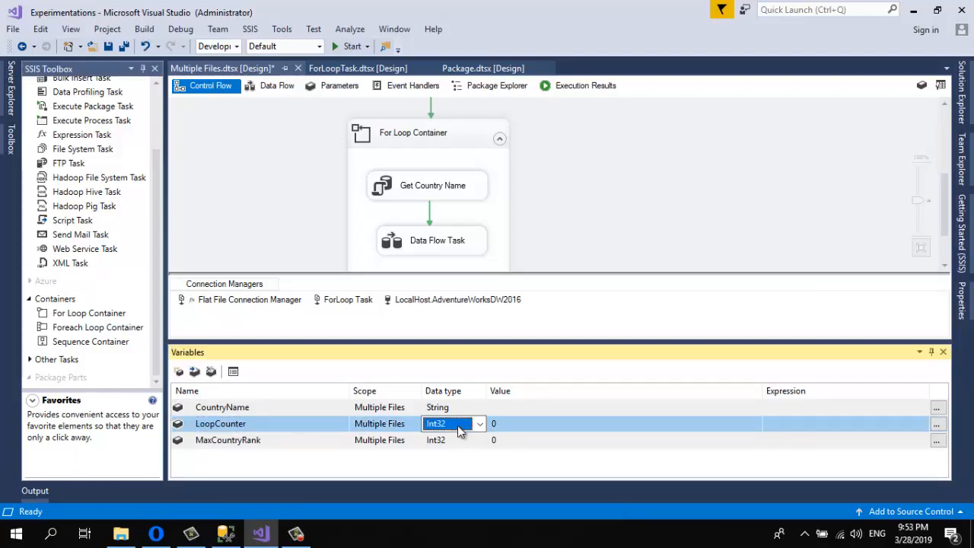
left_click(525, 422)
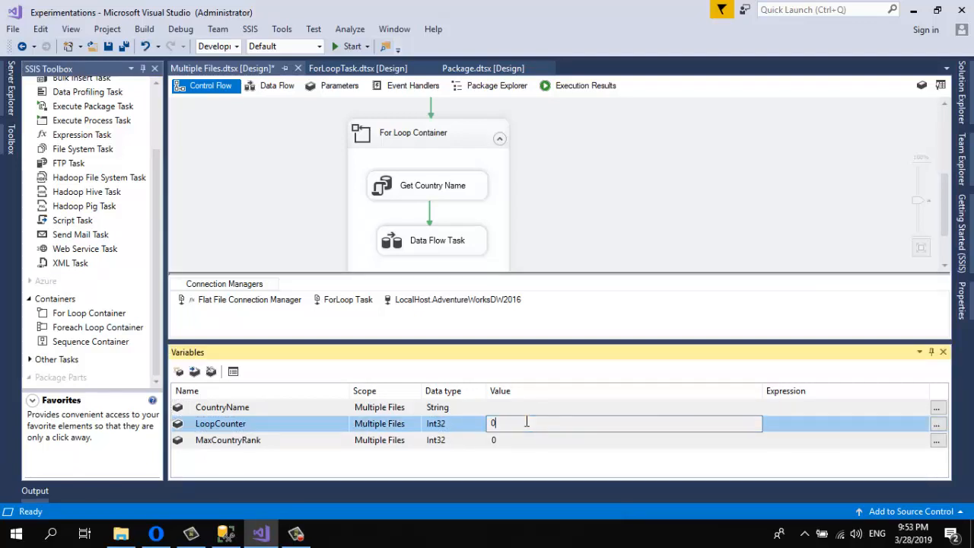
Examine the For Loop Container's InitExpression, EvalExpression and AssignExpression, and close its editor.
double_click(441, 135)
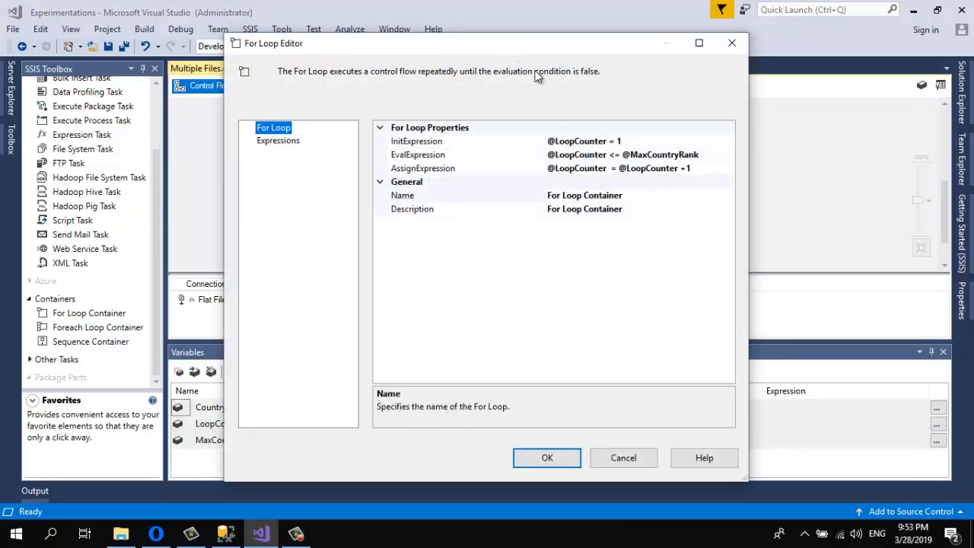
left_click(635, 142)
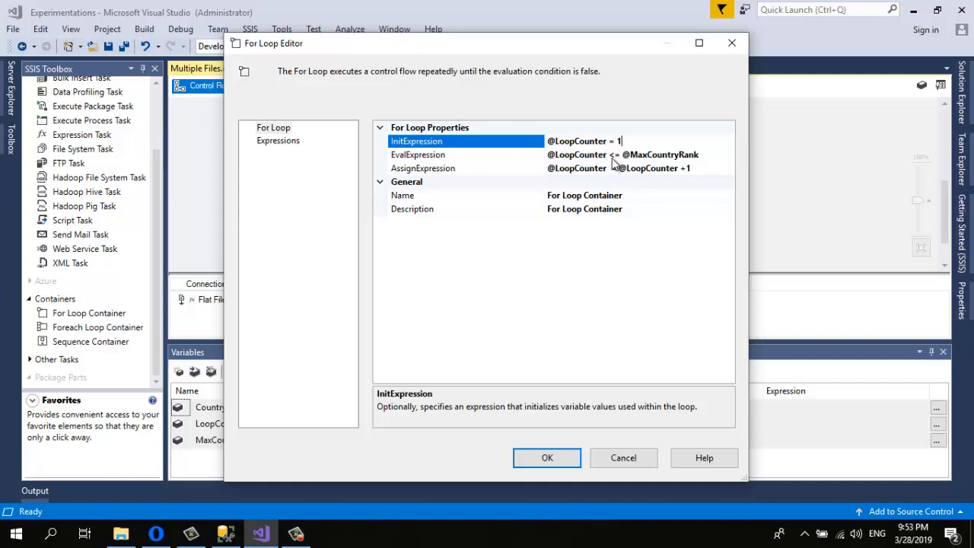
left_click(706, 154)
left_click_drag(697, 155, 625, 152)
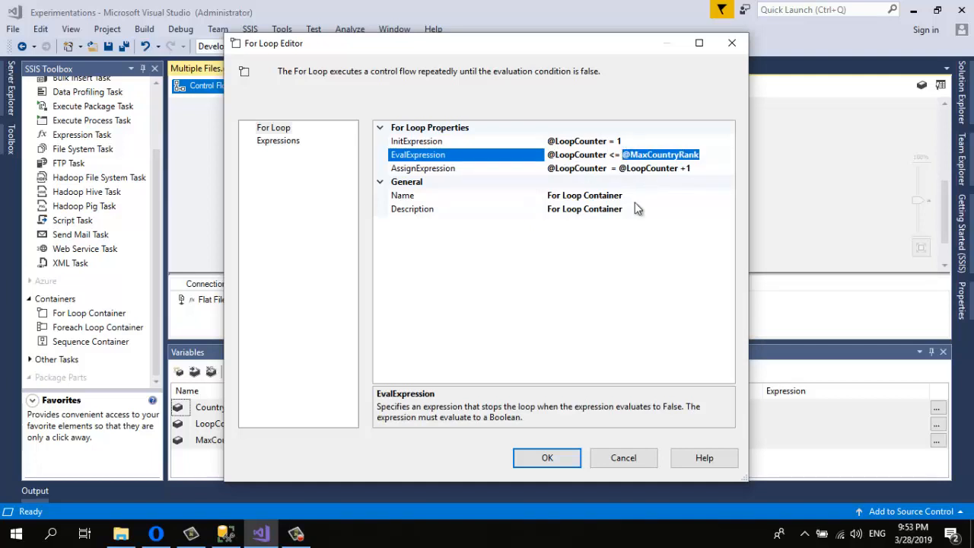
left_click(596, 168)
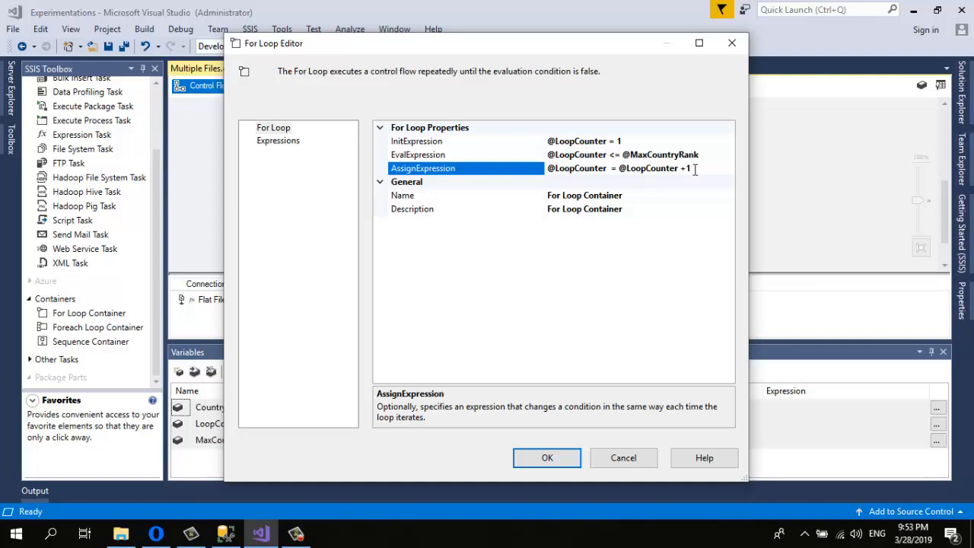
left_click(734, 38)
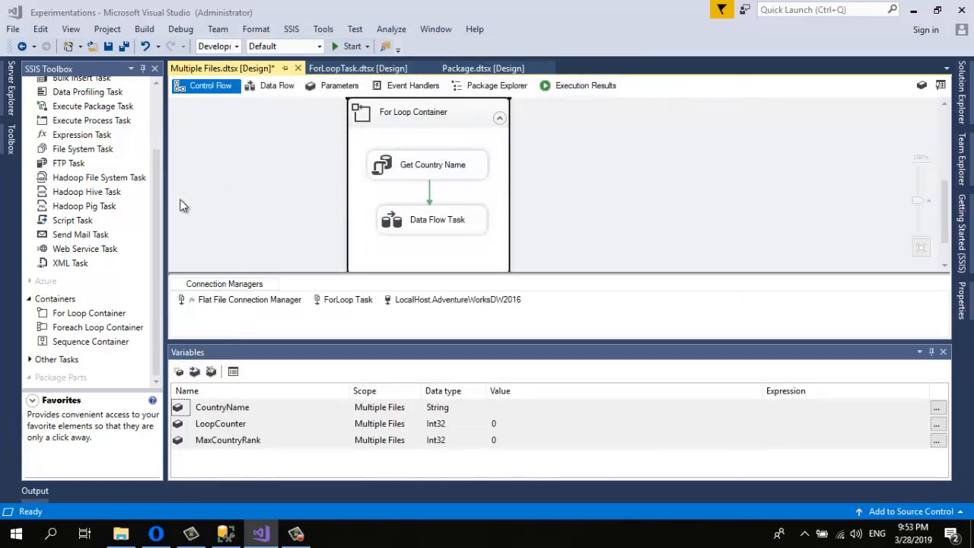
Open the Get Country Name task's editor inside the For Loop Container and check its ResultSet and Connection.
left_click_drag(157, 195, 153, 116)
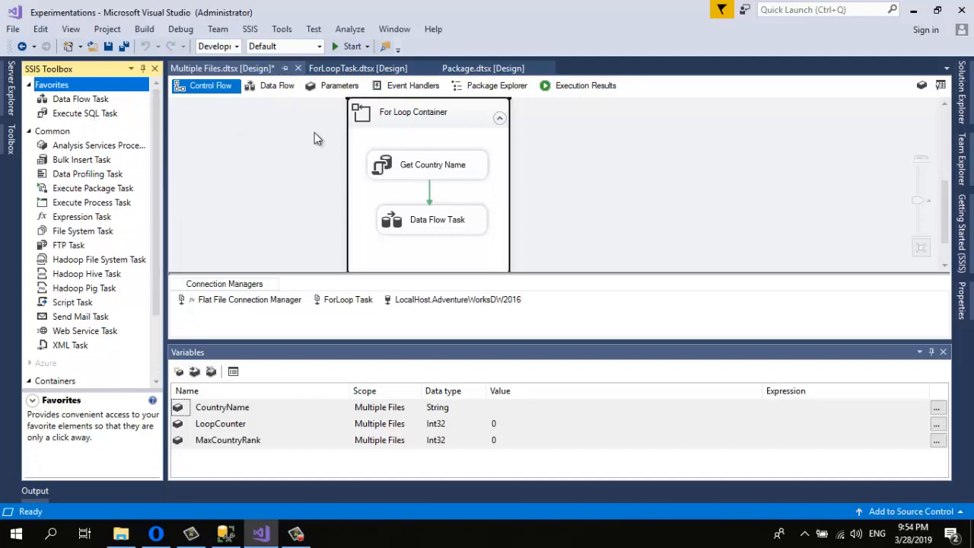
left_click(423, 174)
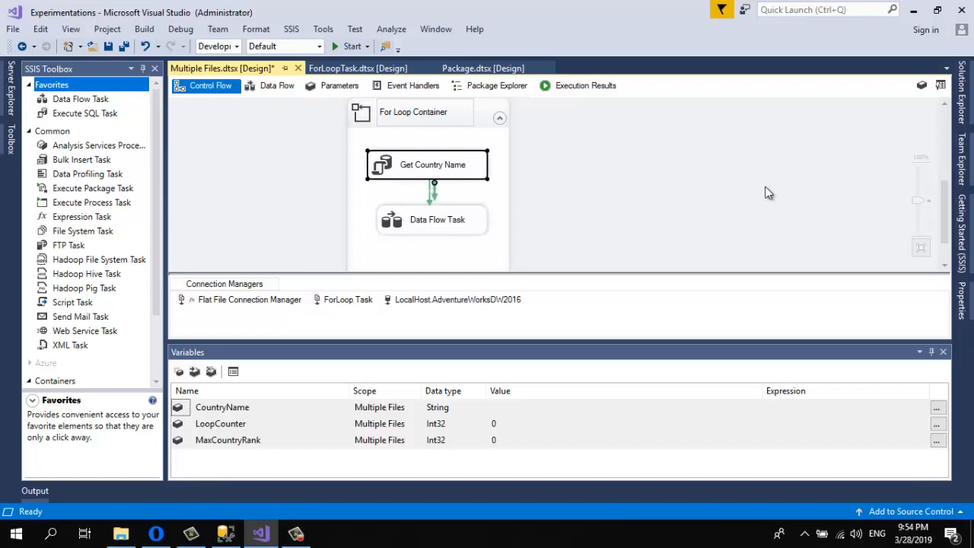
double_click(472, 169)
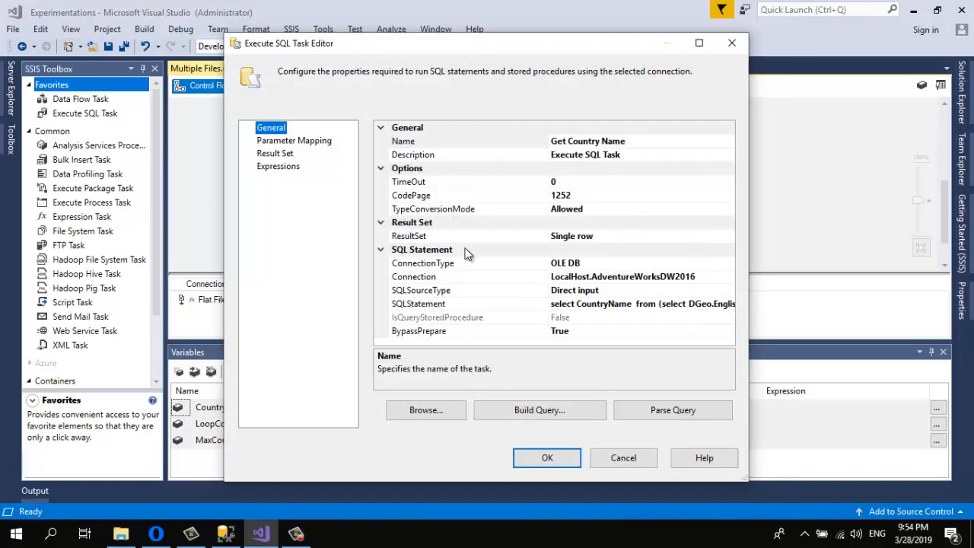
left_click(709, 235)
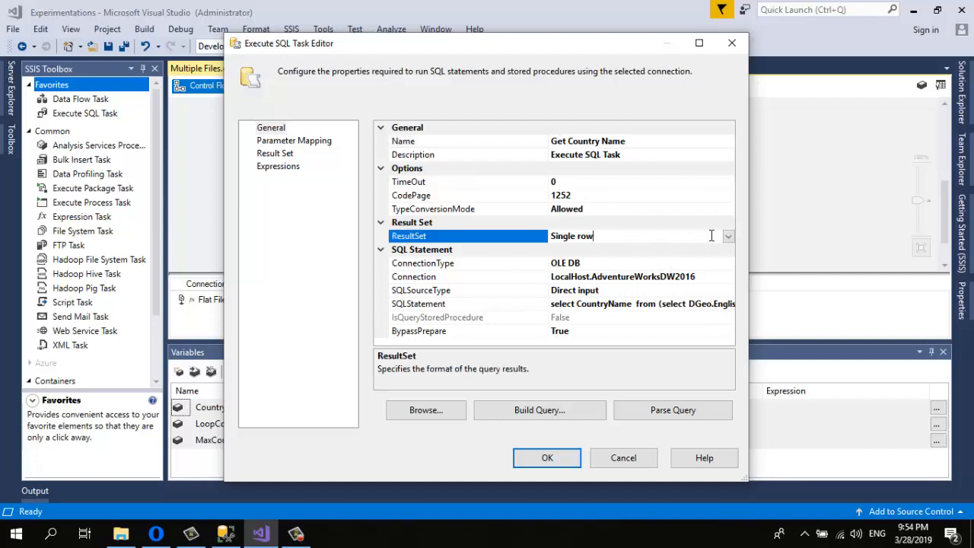
left_click(711, 276)
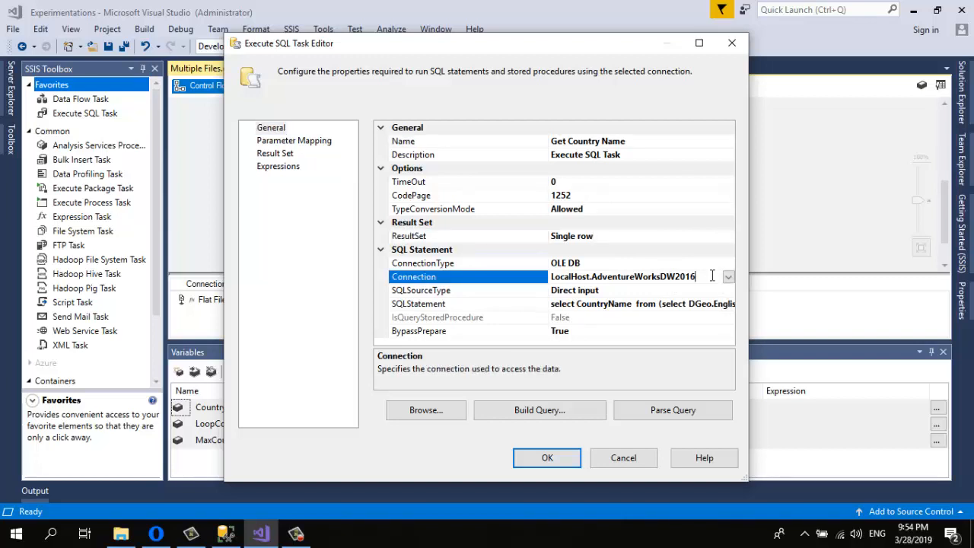
Open the Get Country Name task's SQL statement and enlarge the query window to read the whole query.
left_click(716, 303)
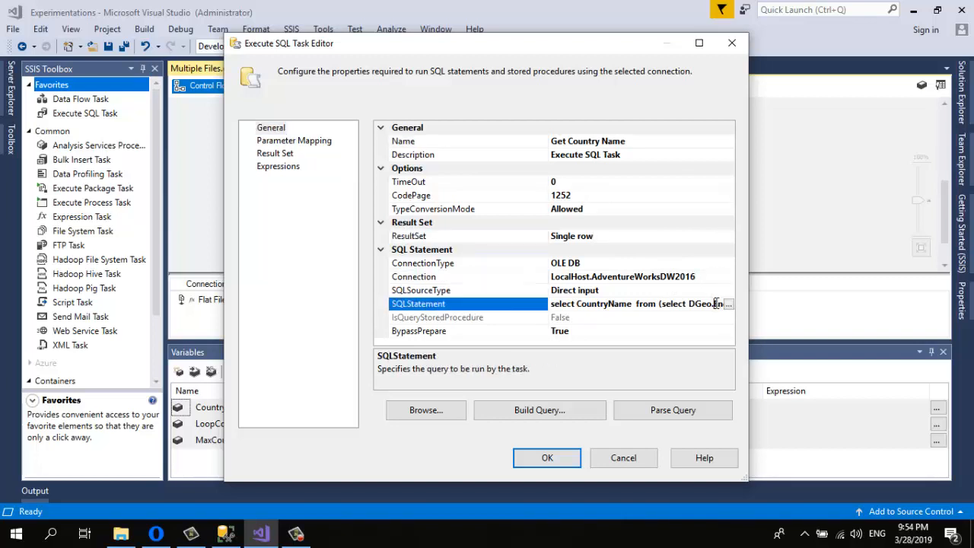
left_click(728, 304)
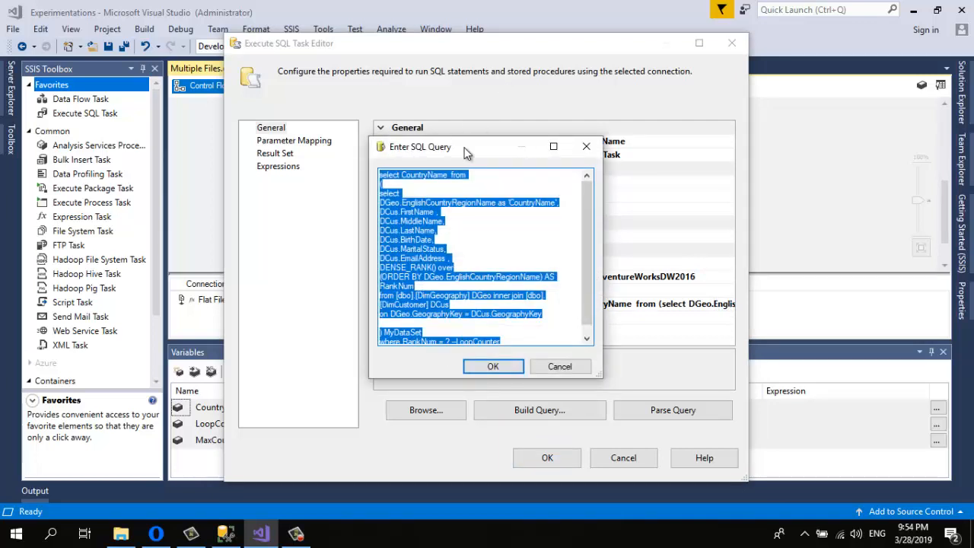
left_click_drag(462, 147, 459, 86)
left_click_drag(592, 307, 706, 392)
left_click(532, 280)
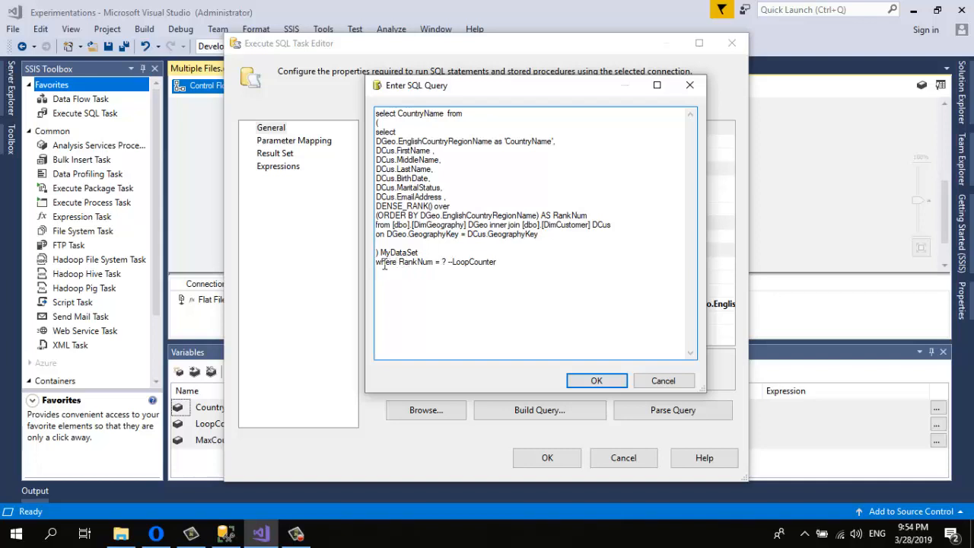
Try removing the --LoopCounter comment after the ? placeholder in the query's where clause, and discard the edit.
double_click(443, 261)
left_click(447, 261)
left_click_drag(452, 262, 501, 261)
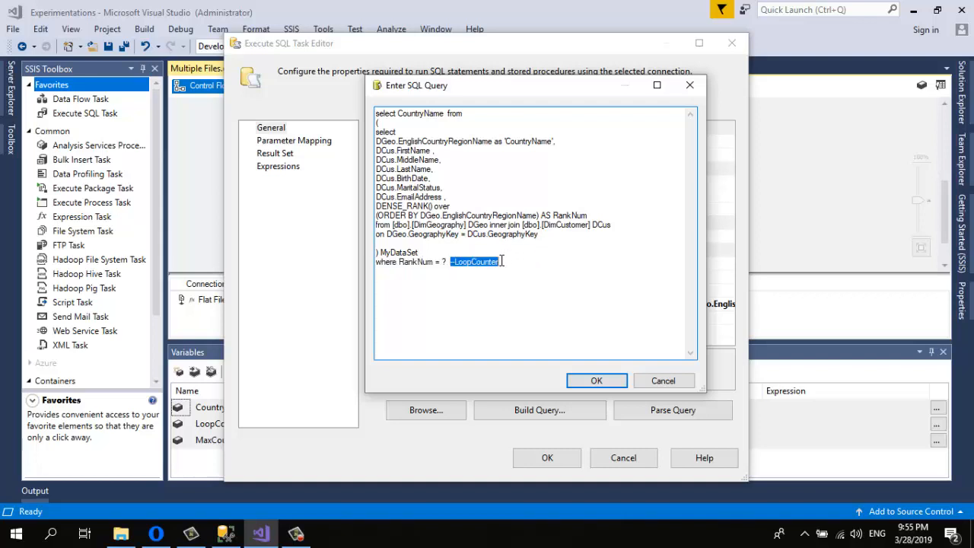
left_click(454, 263)
left_click_drag(500, 263, 452, 263)
key("Delete")
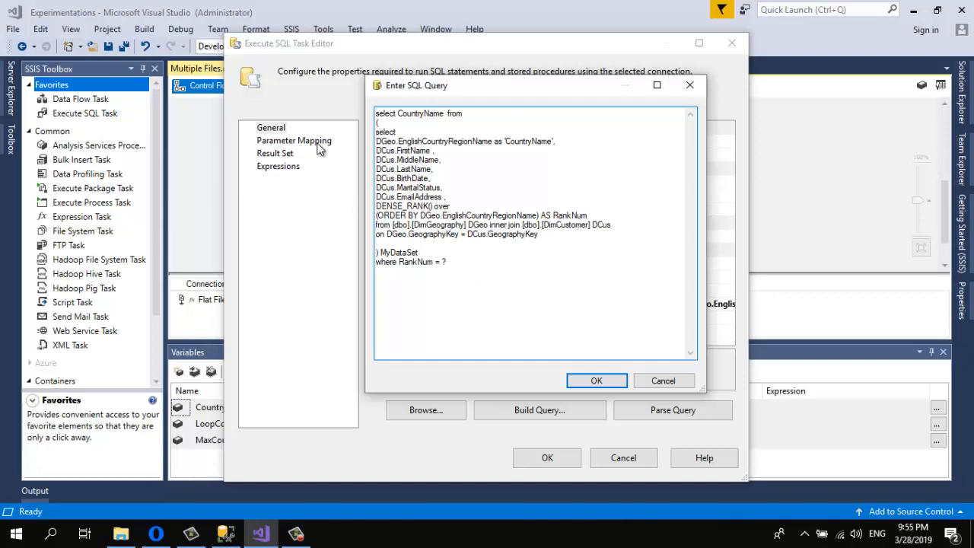
left_click(657, 384)
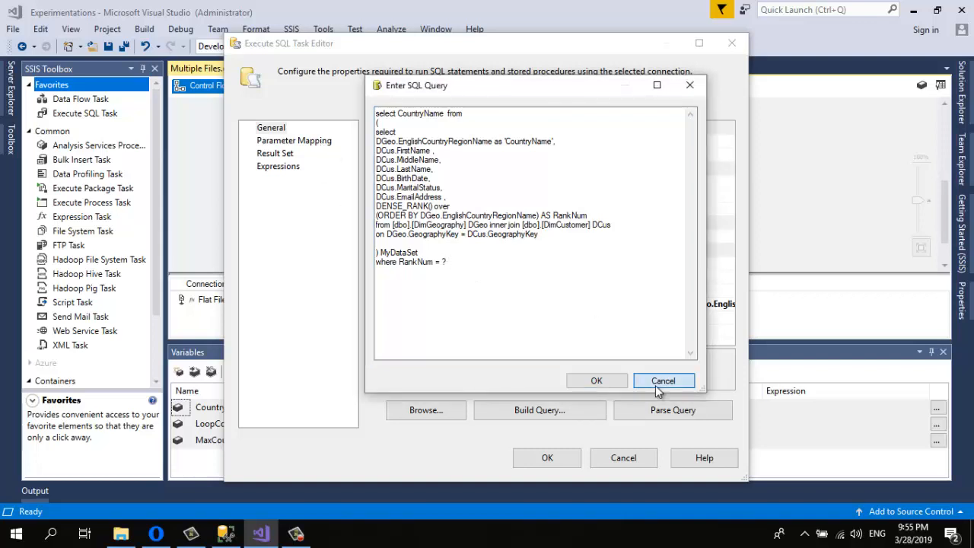
Examine the Get Country Name task's parameter mapping, widening the variable name column to show the full name.
left_click(319, 144)
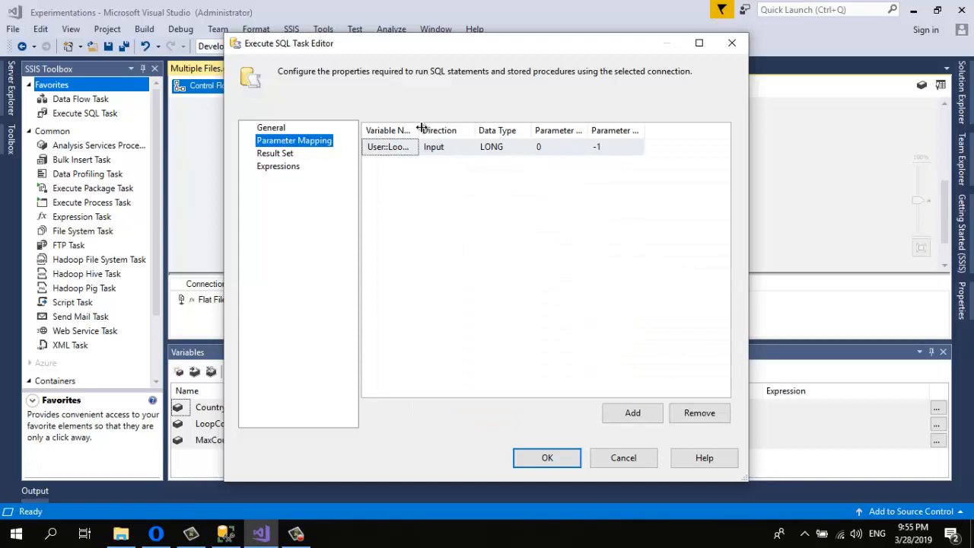
left_click_drag(419, 128, 462, 131)
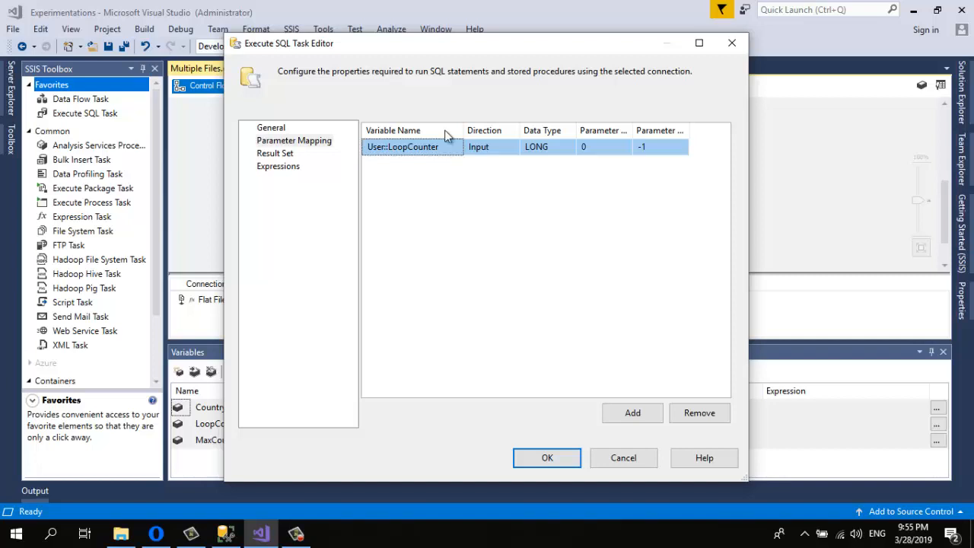
Check the Get Country Name task's result set mapping and close its editor without changes.
left_click_drag(468, 43, 610, 53)
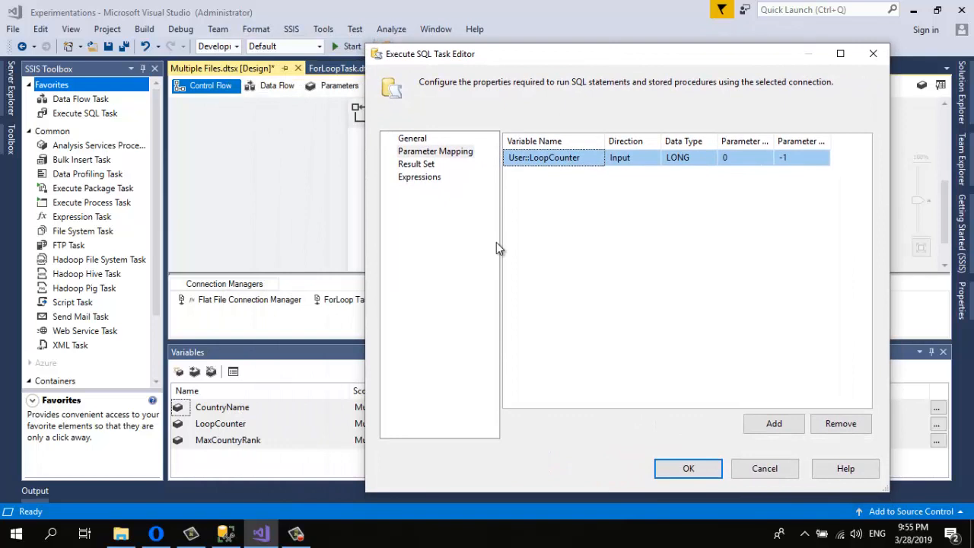
left_click_drag(505, 58, 426, 40)
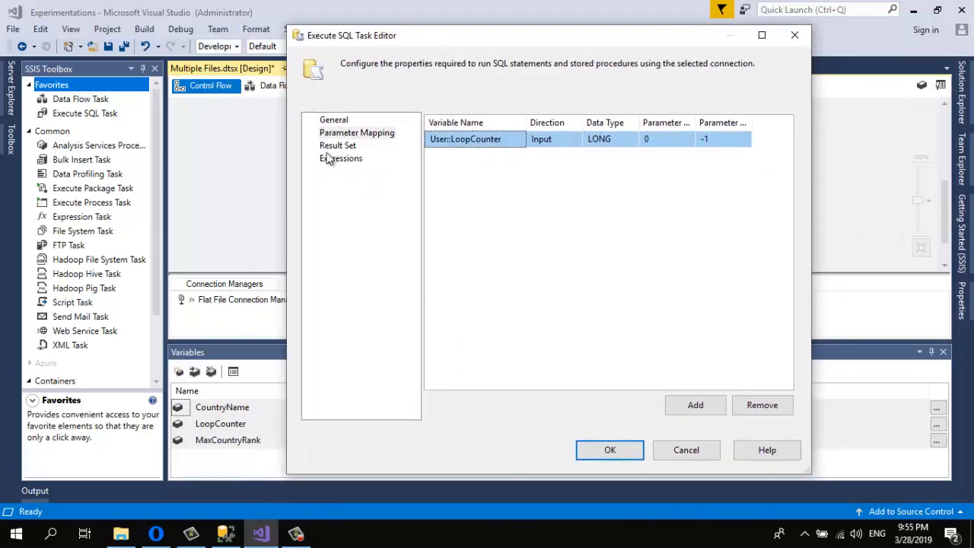
left_click(332, 146)
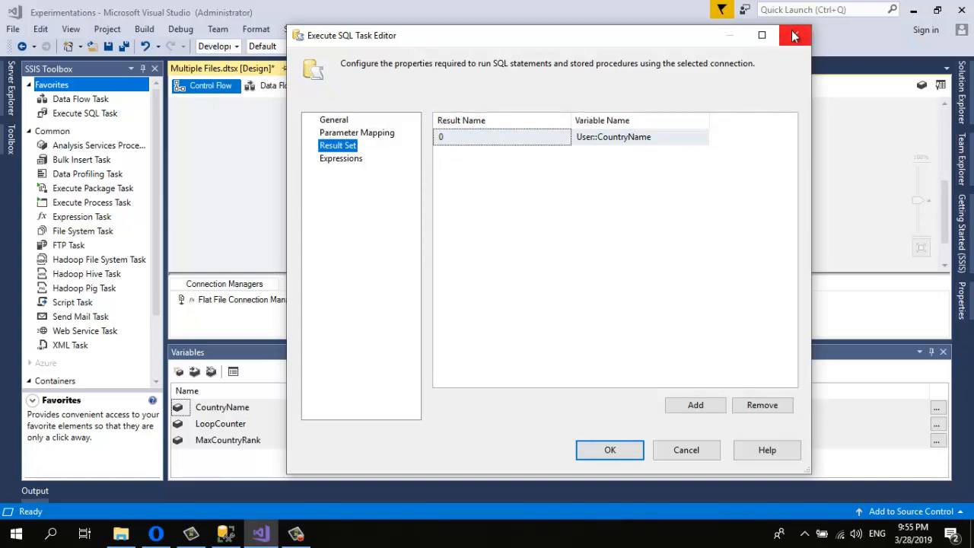
left_click(791, 35)
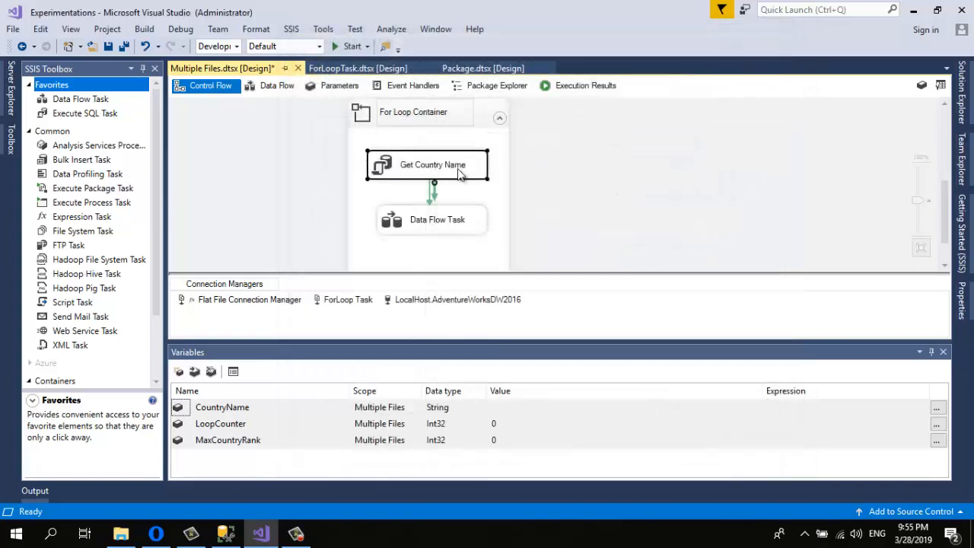
Open the Data Flow Task's OLE DB Source editor and read its SQL command through to the where clause.
left_click(429, 229)
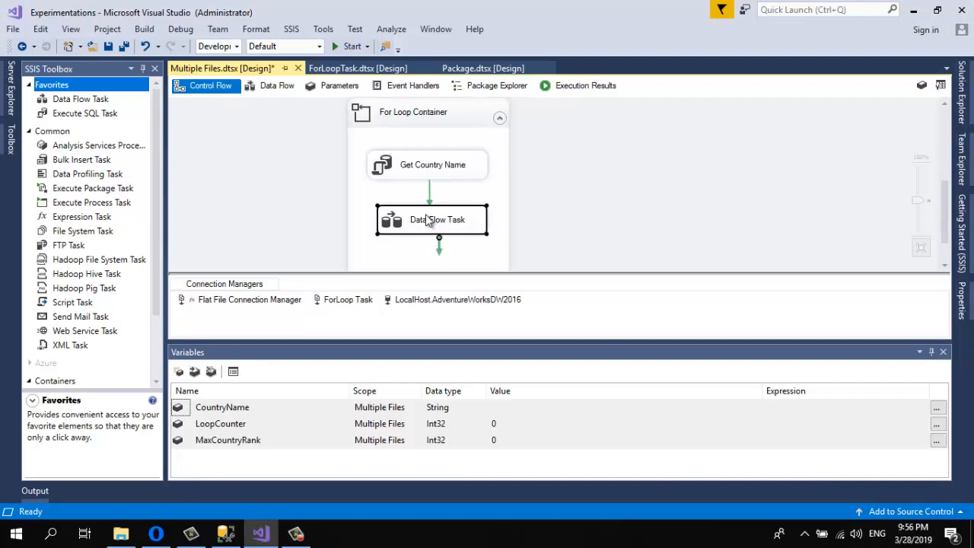
double_click(426, 217)
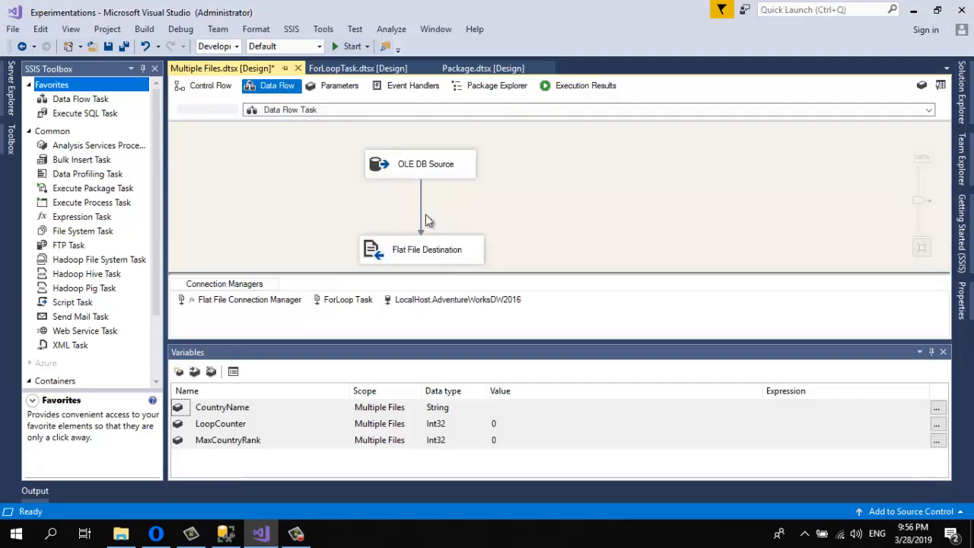
double_click(452, 166)
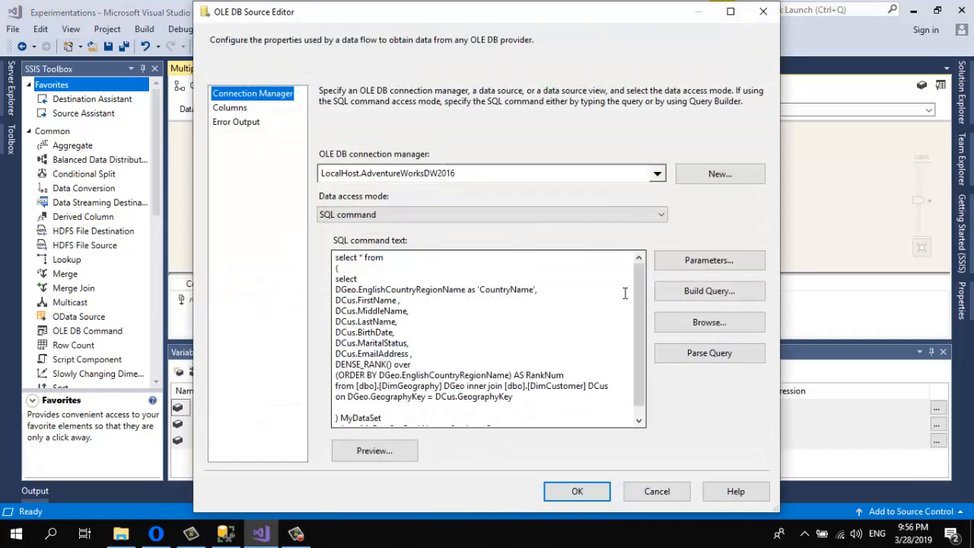
left_click_drag(637, 299, 633, 277)
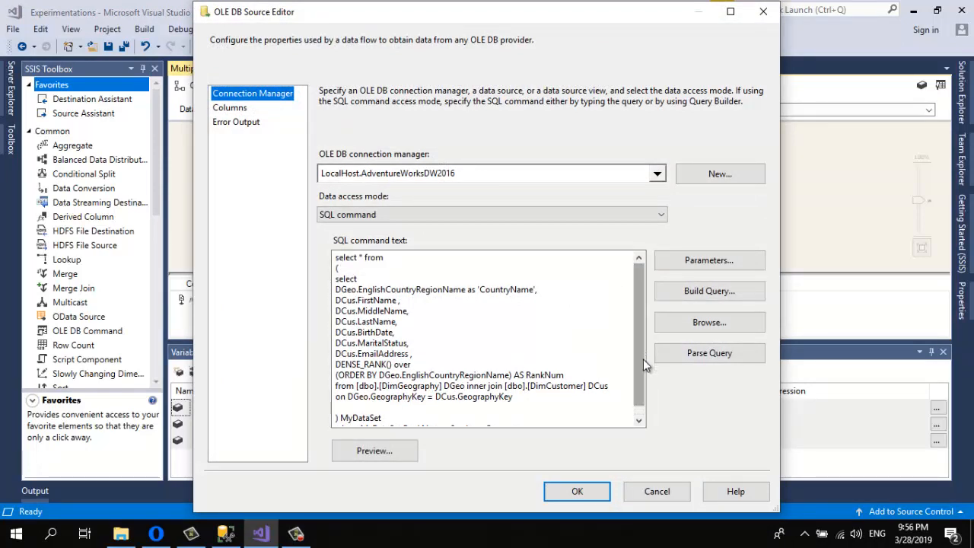
left_click_drag(643, 359, 643, 368)
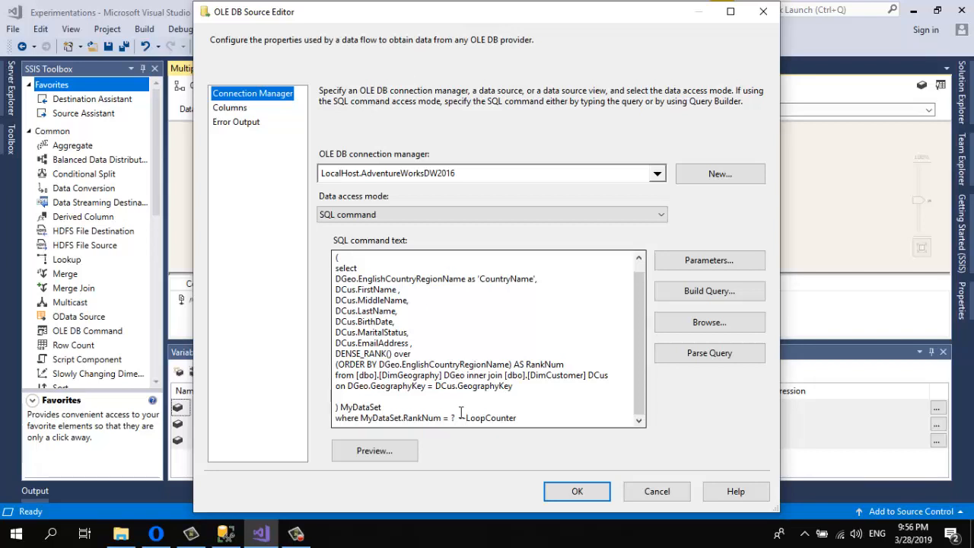
Try removing the --LoopCounter comment from the OLE DB Source query, check the query's parameter mapping, and discard the edit.
left_click_drag(460, 418, 536, 424)
key("Delete")
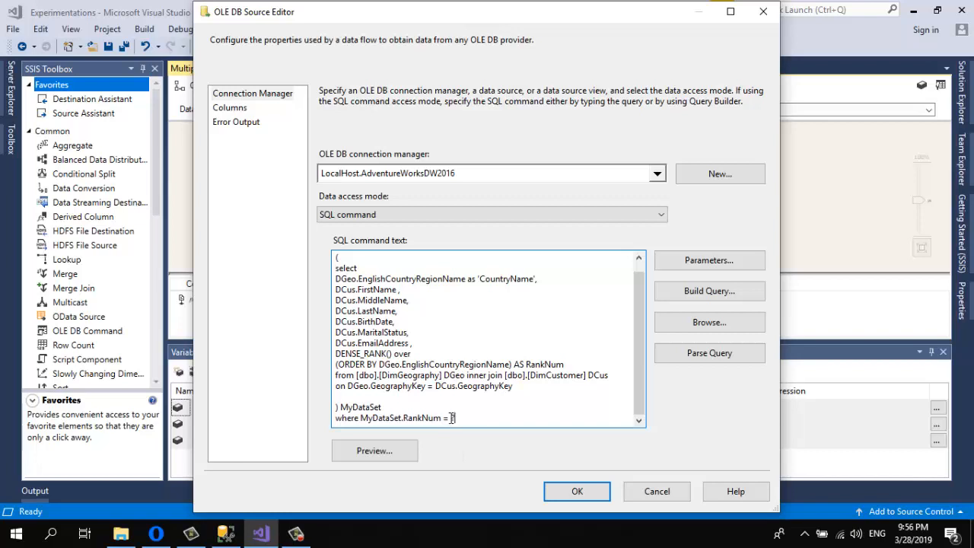
left_click(705, 261)
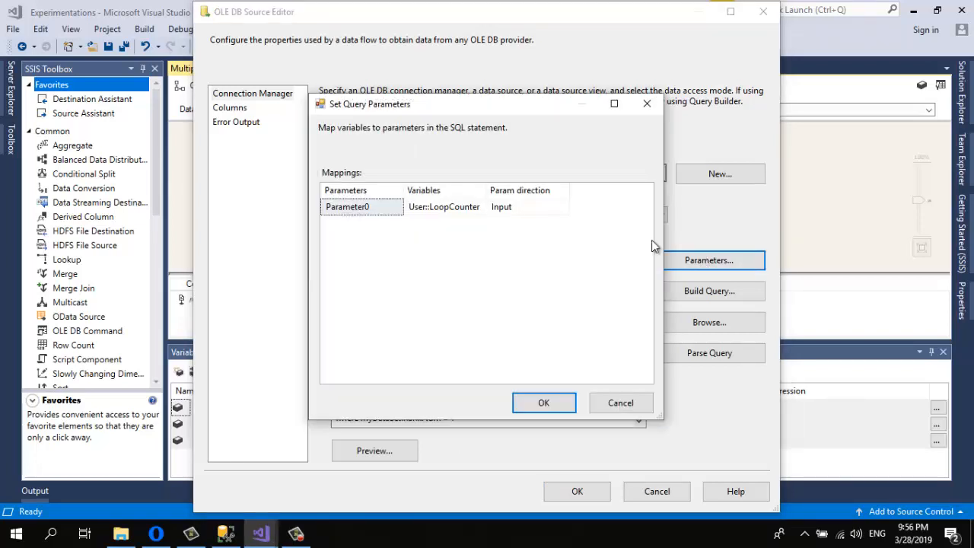
left_click_drag(552, 106, 425, 72)
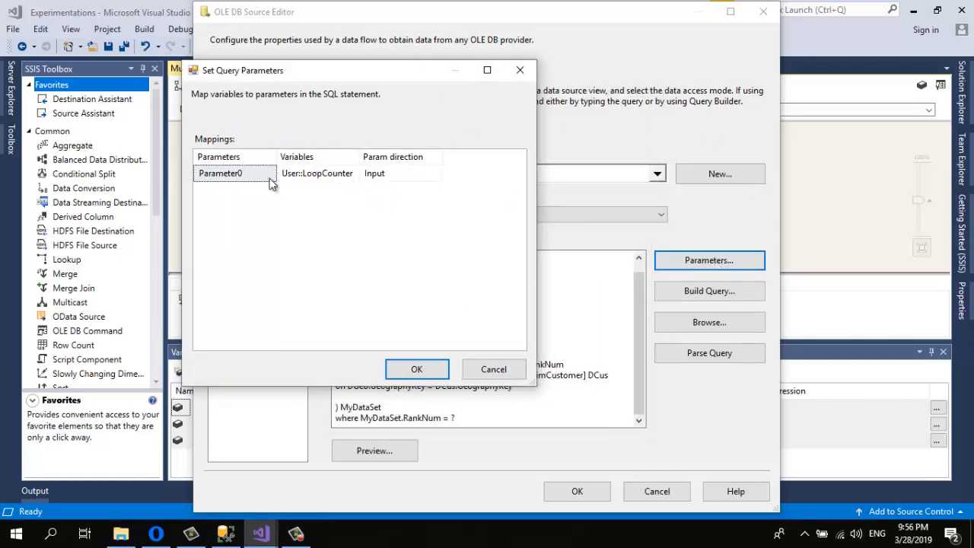
left_click(353, 173)
left_click(353, 172)
left_click(353, 173)
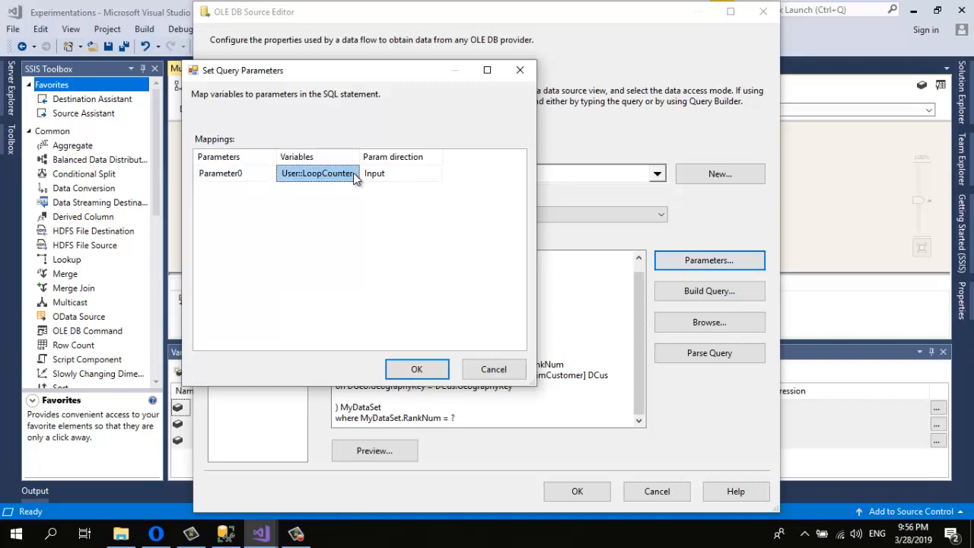
left_click(502, 370)
left_click_drag(461, 418, 450, 418)
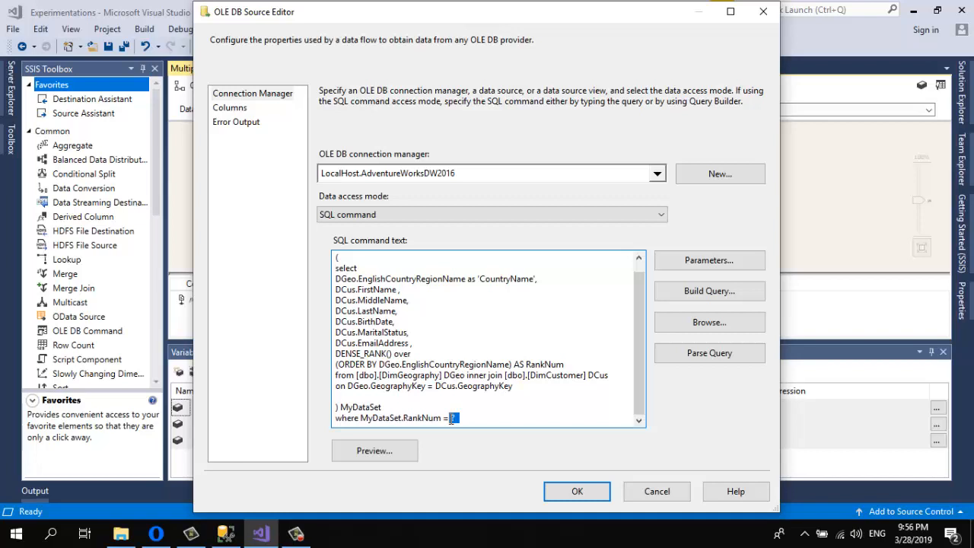
left_click(658, 490)
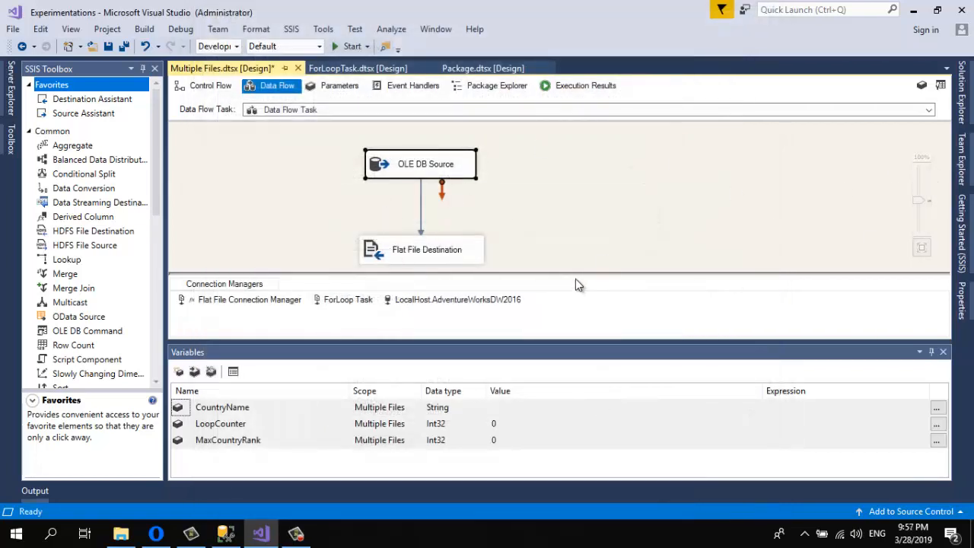
Inspect the Flat File Destination's settings and its flat file connection manager's file and format settings, closing both editors without changes.
double_click(427, 254)
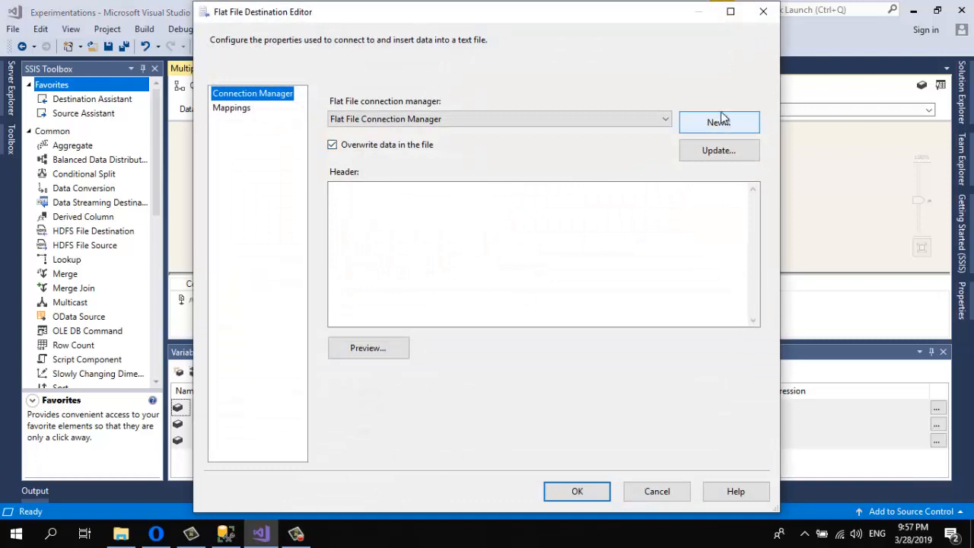
left_click(711, 151)
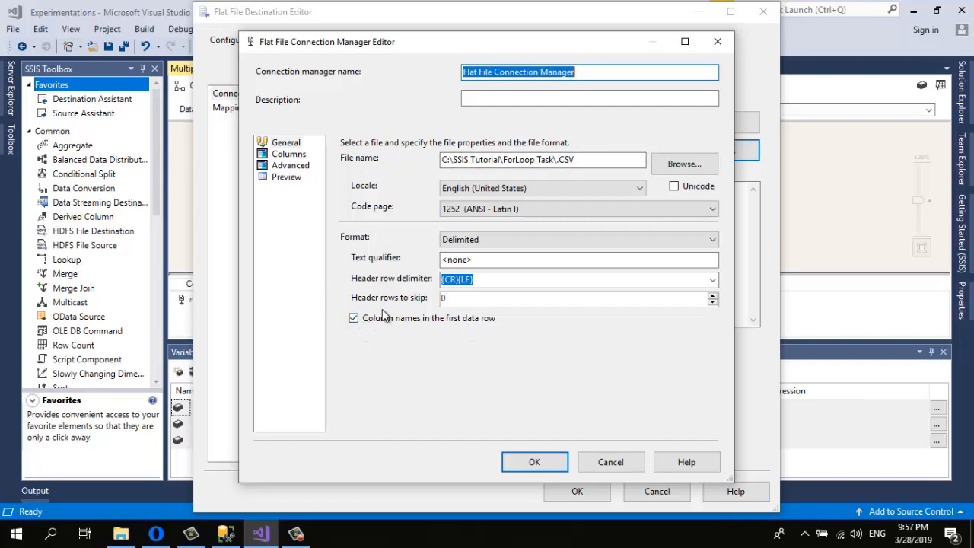
left_click(717, 45)
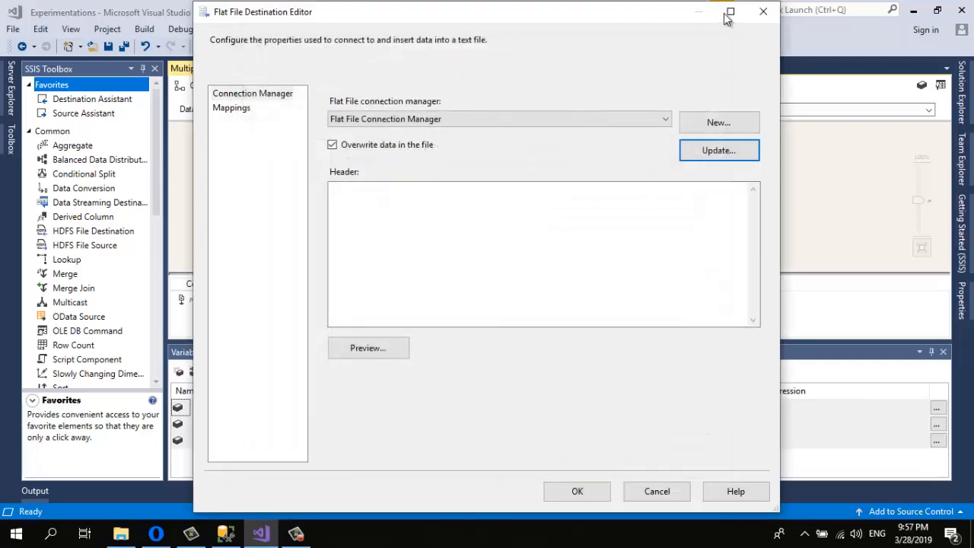
left_click(765, 12)
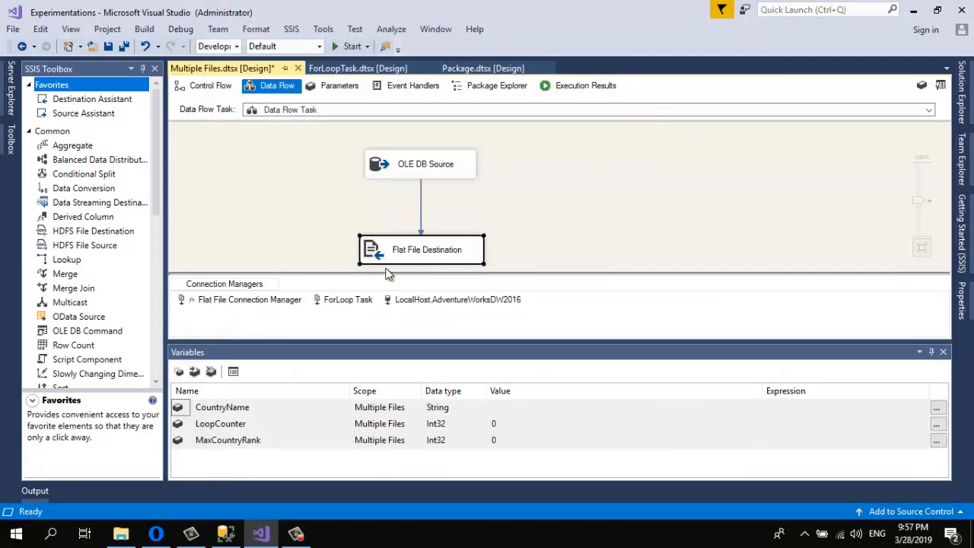
Show the Flat File Connection Manager's properties and open its ConnectionString expression in the Expression Builder.
right_click(254, 305)
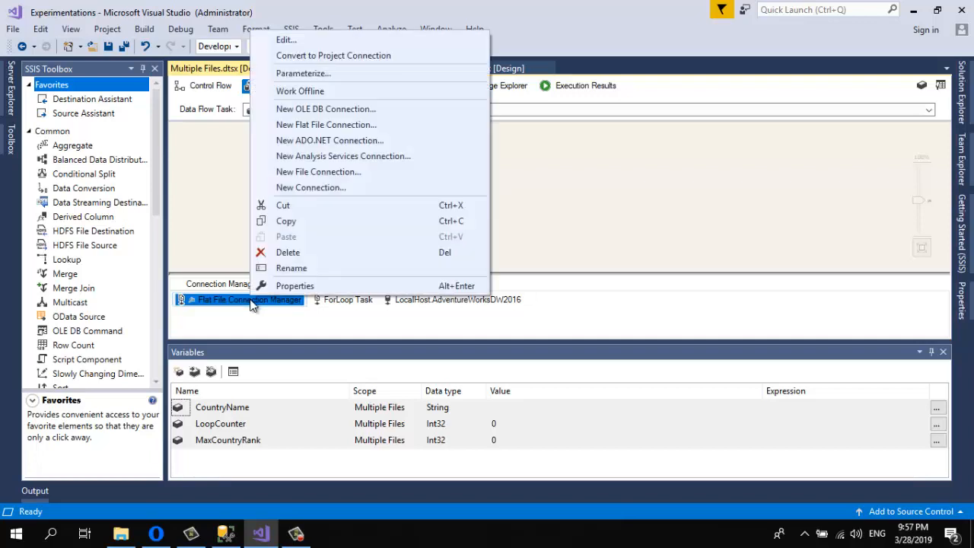
left_click(295, 287)
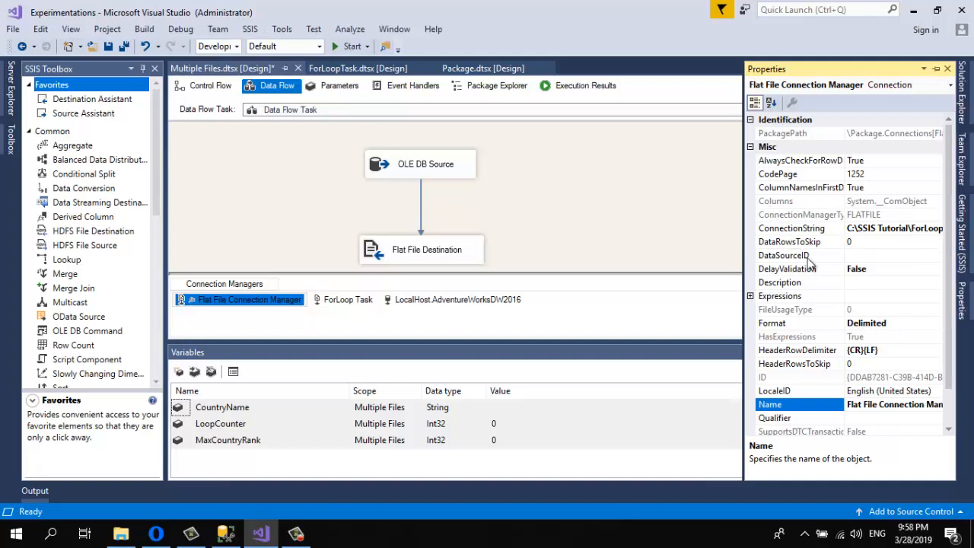
left_click(750, 296)
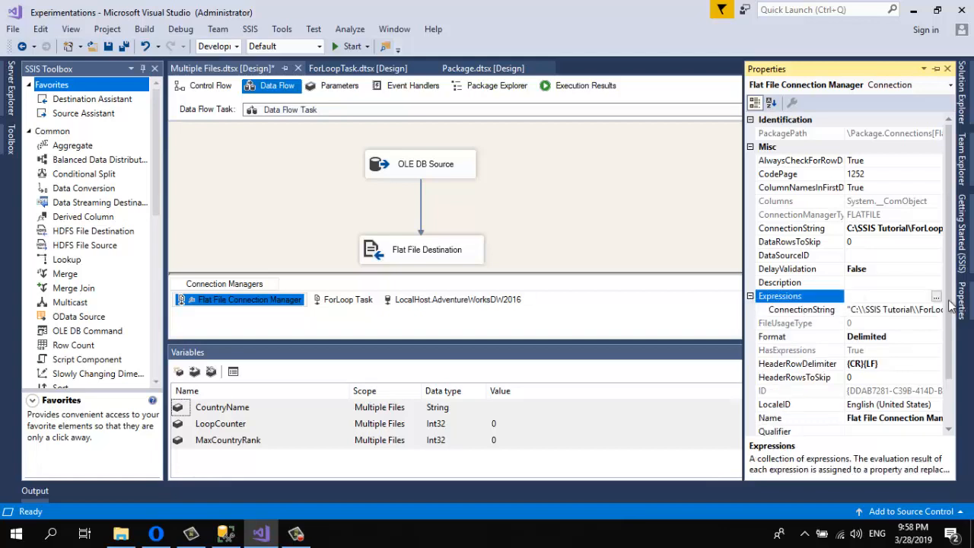
left_click(924, 310)
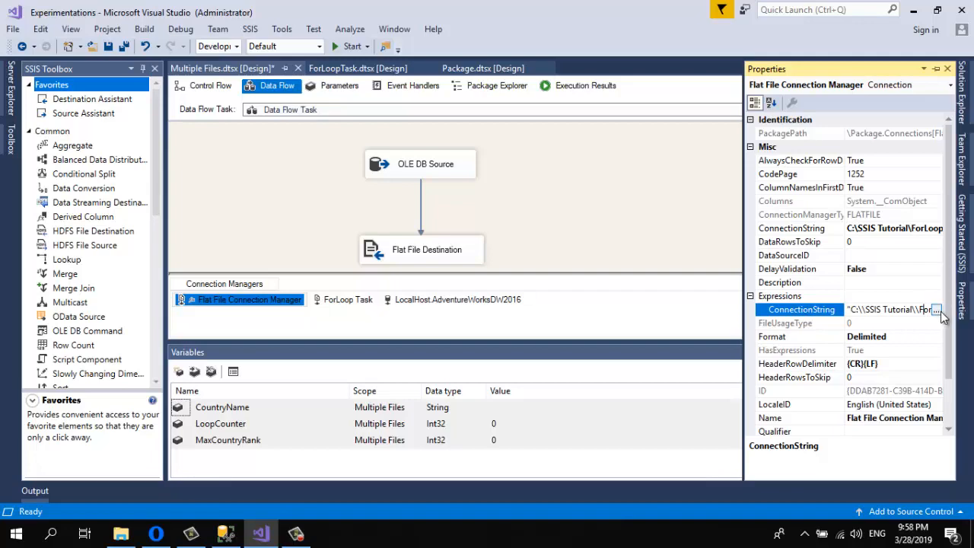
left_click(937, 310)
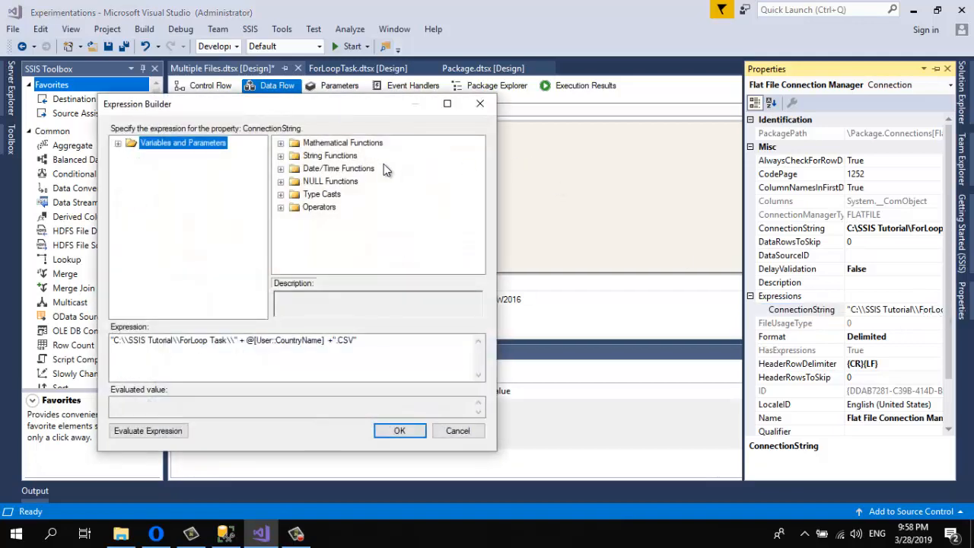
Examine and evaluate the ConnectionString expression, cancel the Expression Builder, and return to the control flow.
left_click_drag(346, 105, 440, 39)
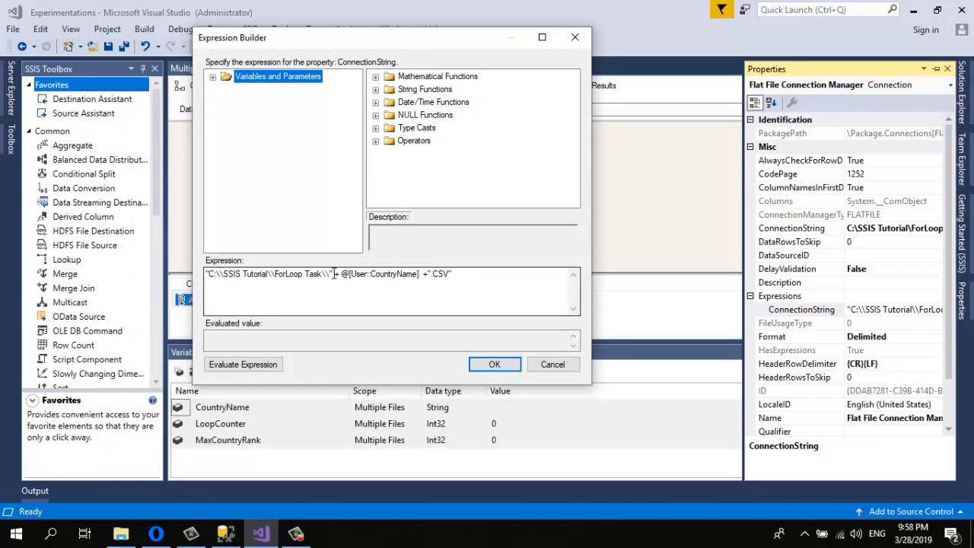
left_click_drag(333, 274, 194, 279)
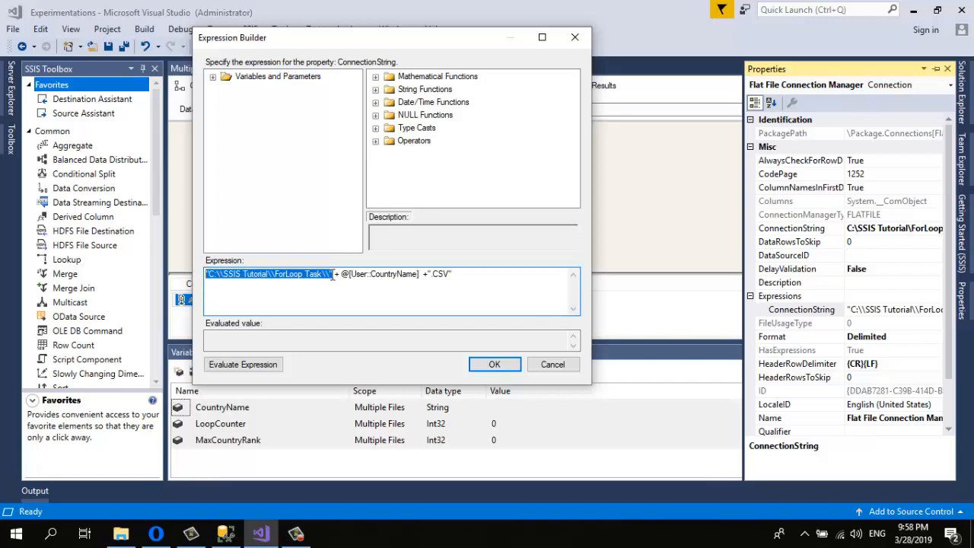
left_click_drag(332, 275, 318, 275)
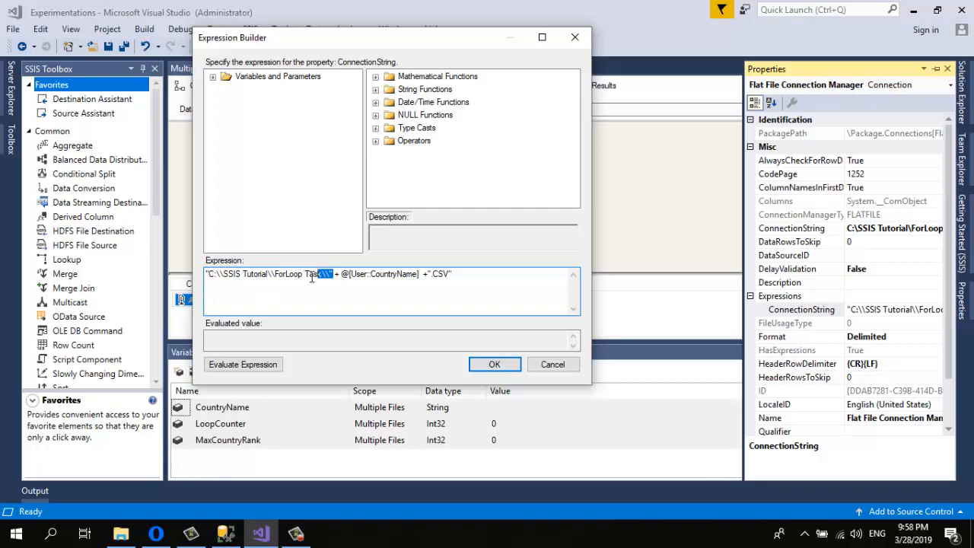
left_click(352, 275)
left_click(257, 367)
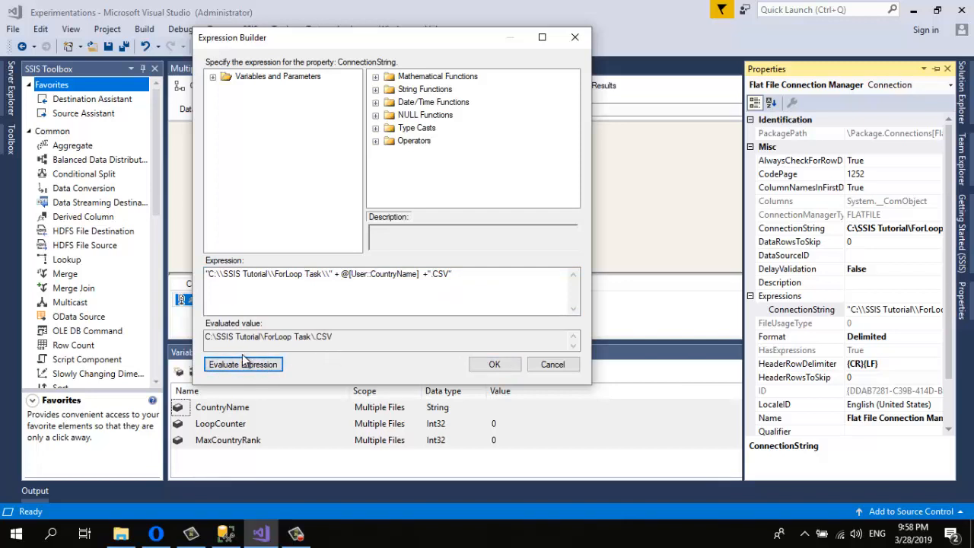
left_click_drag(205, 336, 372, 333)
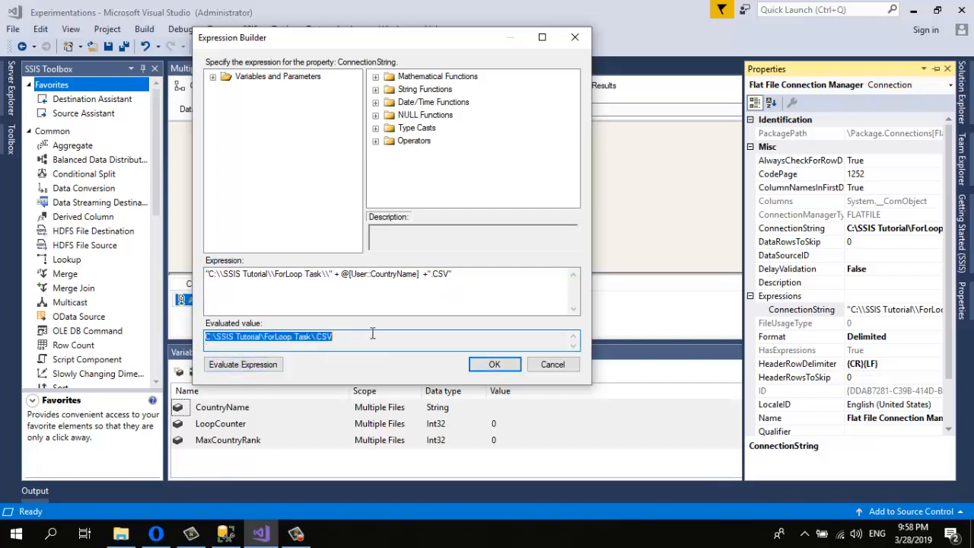
left_click(317, 339)
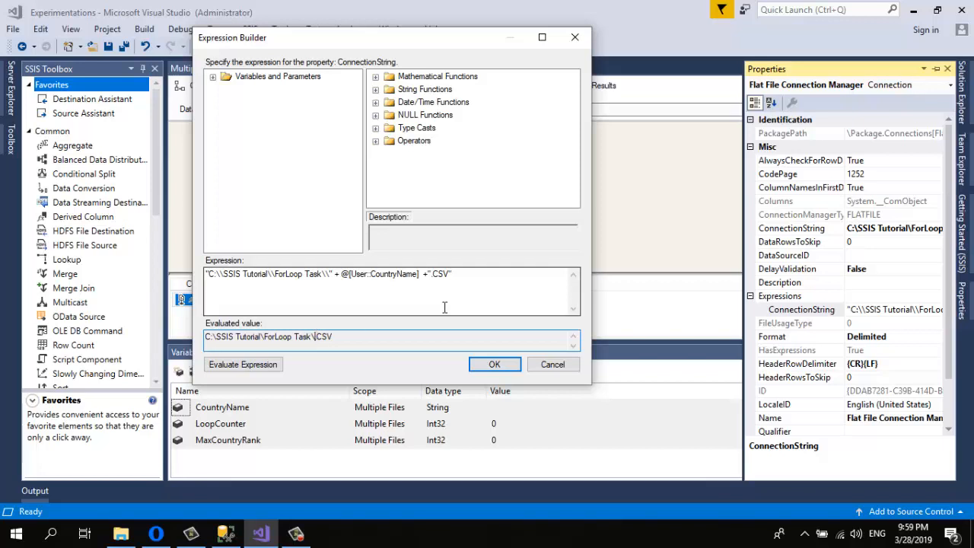
left_click(554, 367)
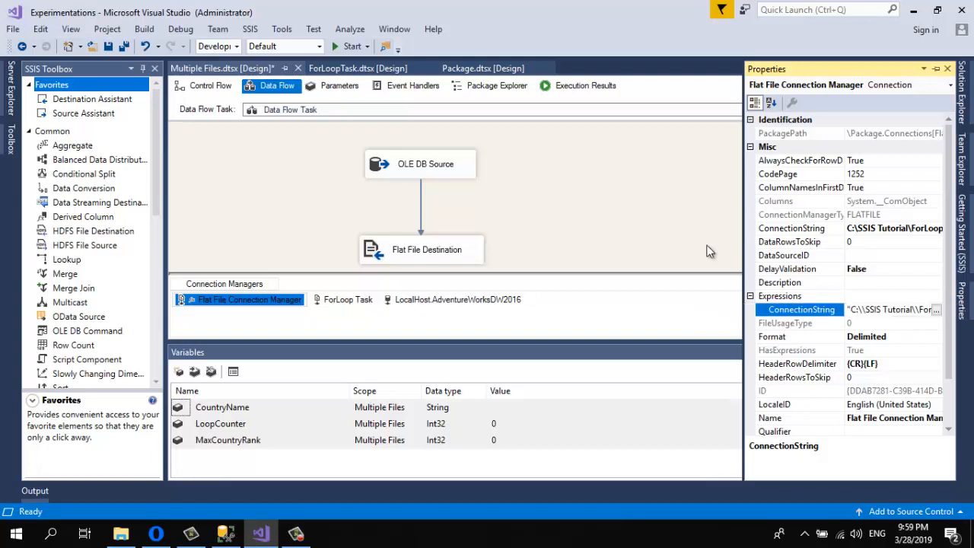
left_click(206, 86)
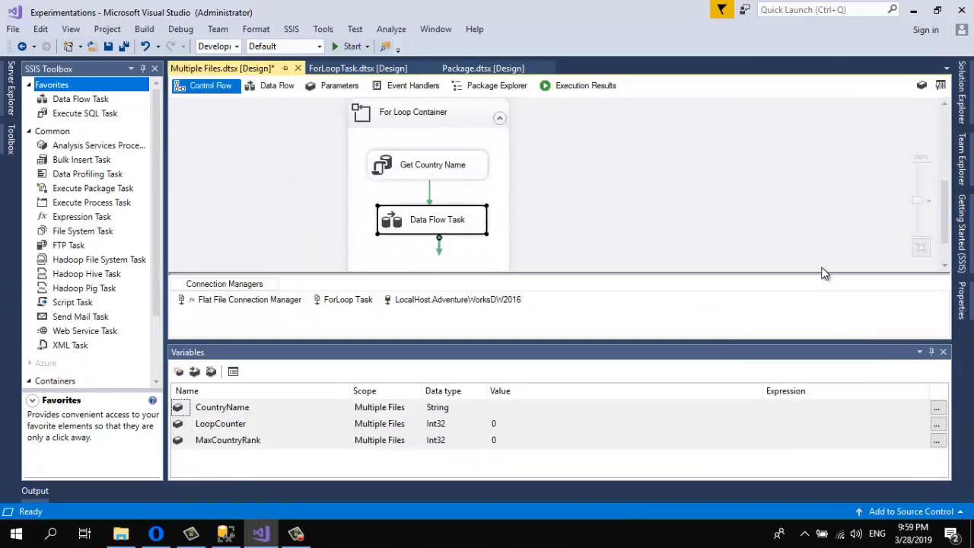
Switch to the ForLoop Task folder in File Explorer and permanently delete all the country CSV files.
left_click(121, 534)
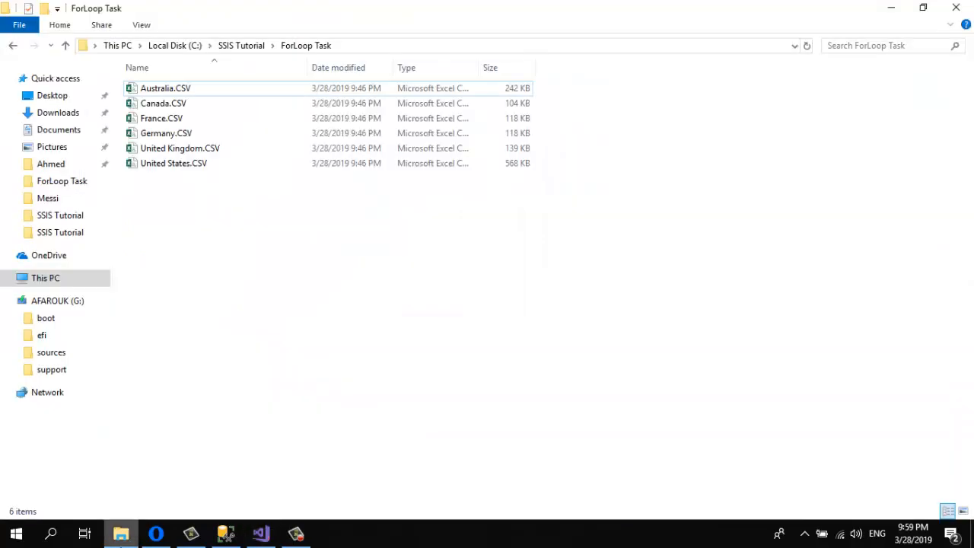
key("ctrl+a")
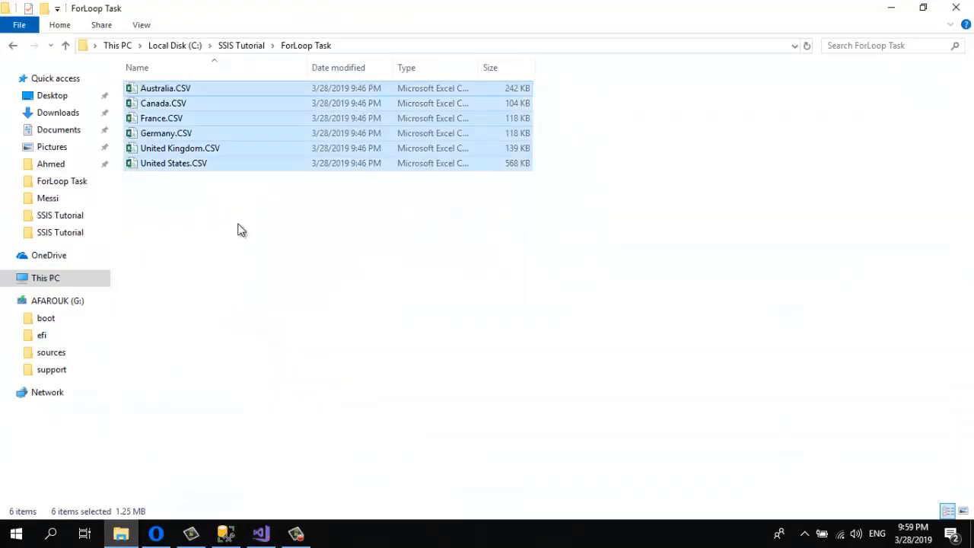
key("shift+Delete")
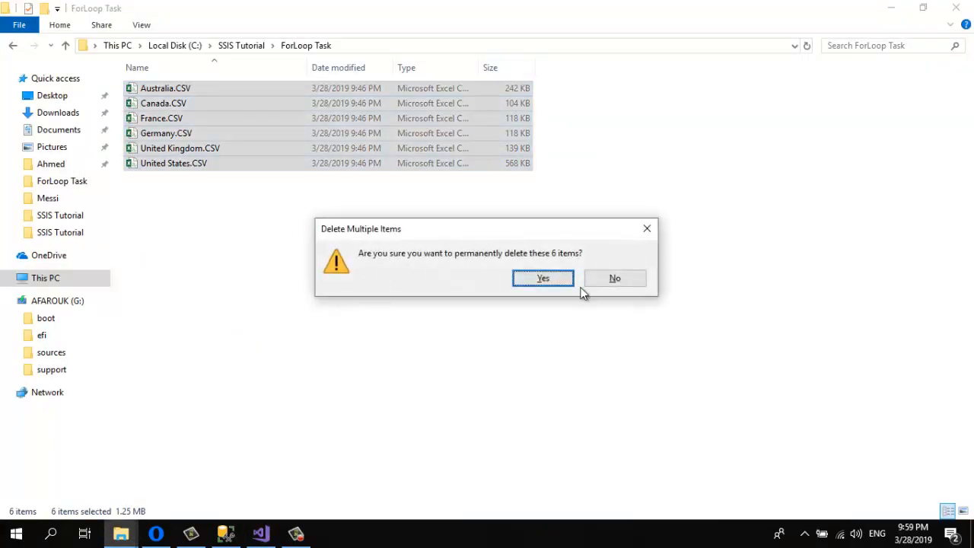
left_click(545, 278)
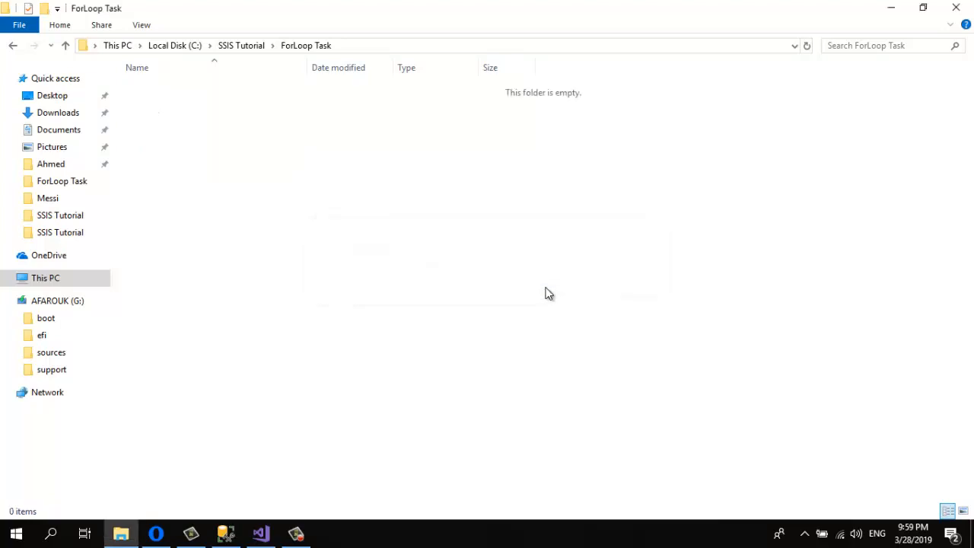
Switch to Visual Studio and execute the Multiple Files.dtsx package from the SSIS Packages of the Experimentations project.
left_click(261, 533)
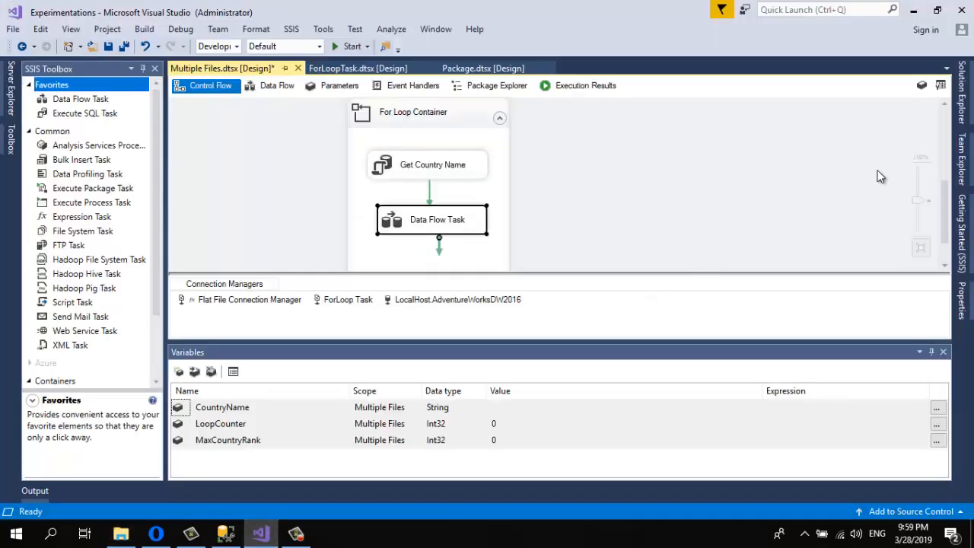
left_click(962, 91)
right_click(835, 191)
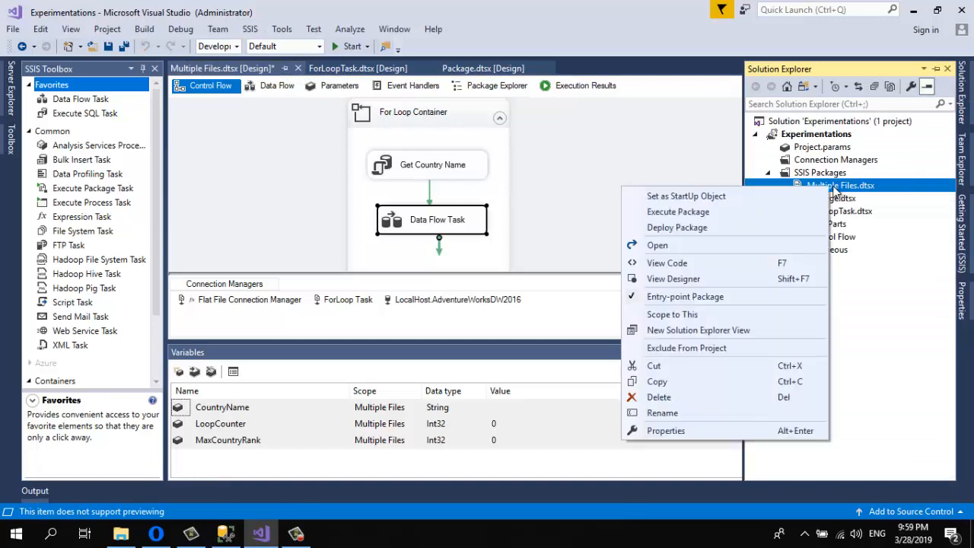
left_click(706, 208)
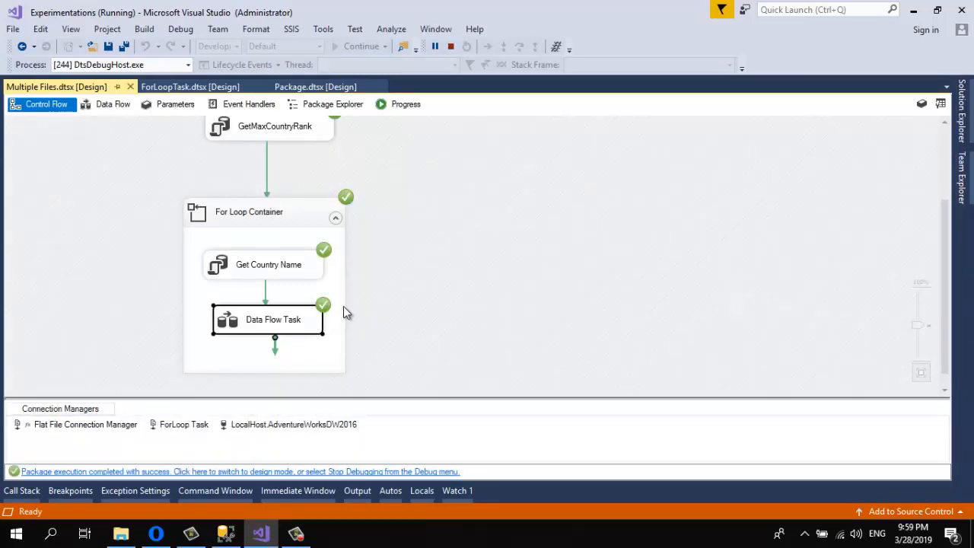
Check the regenerated CSV files in the ForLoop Task folder, view Australia.CSV in Excel, and close it.
left_click(121, 534)
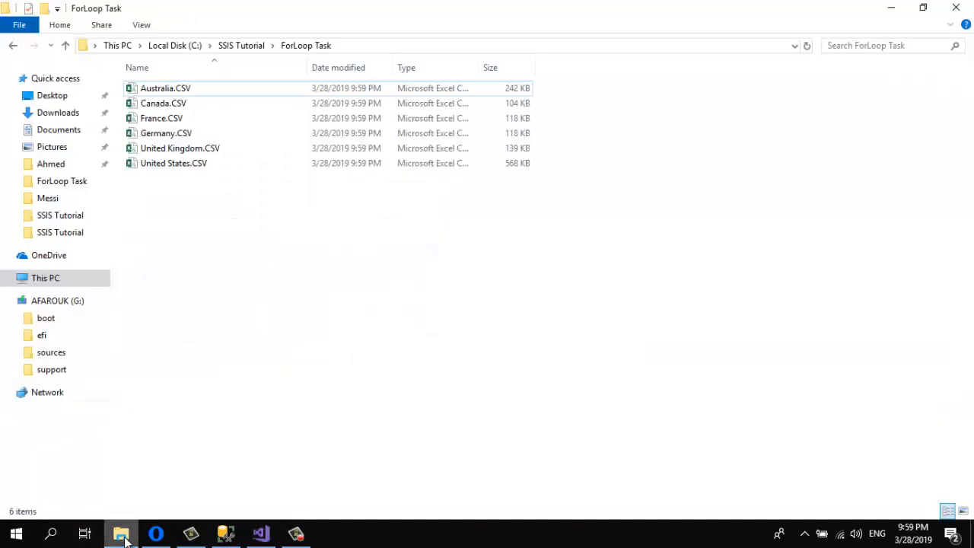
left_click(178, 89)
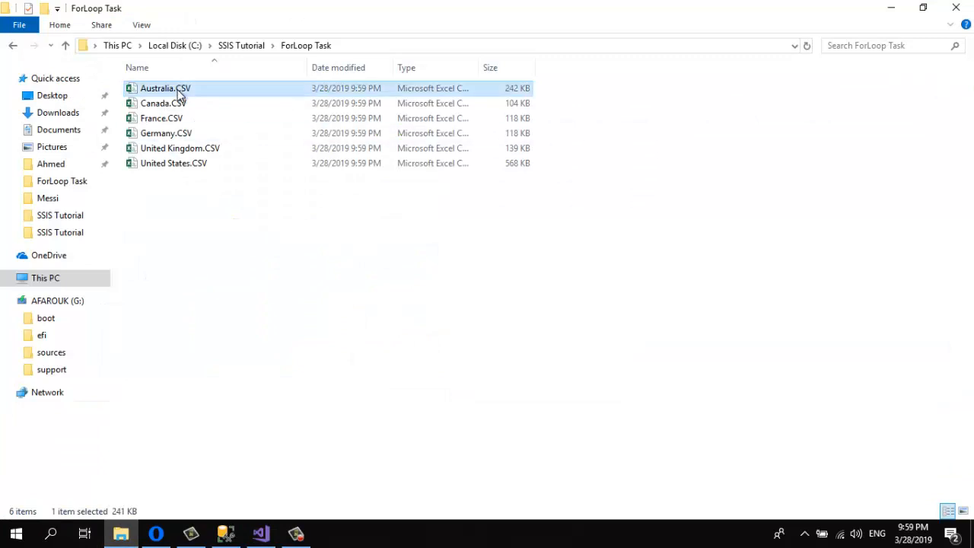
double_click(178, 90)
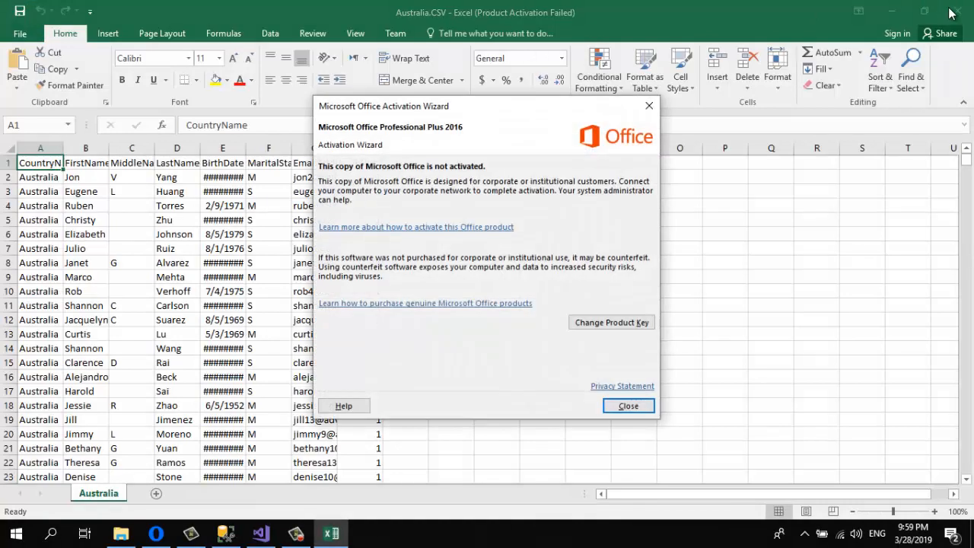
left_click(648, 105)
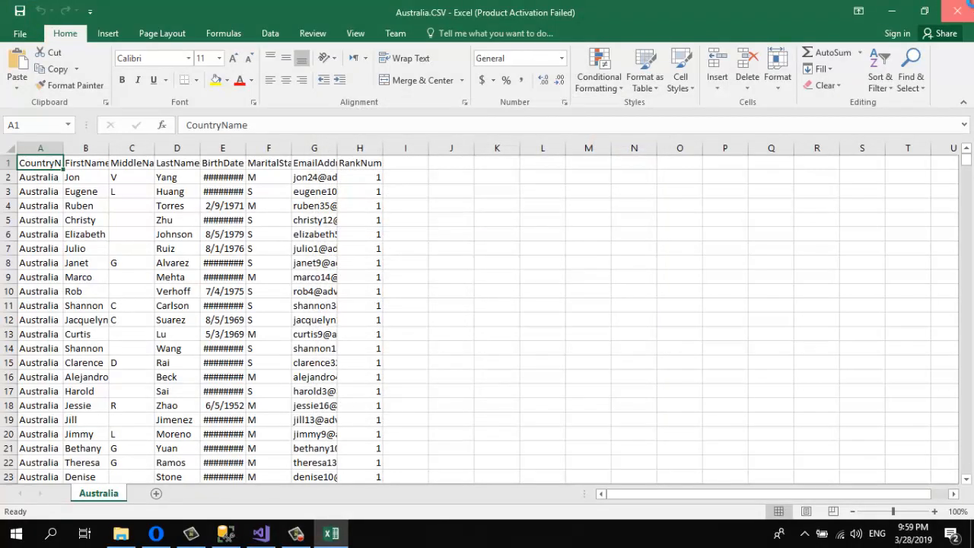
left_click(955, 9)
View the exported rows of Canada.CSV and United States.CSV in Excel, dismissing the activation notices and closing each file.
left_click(172, 105)
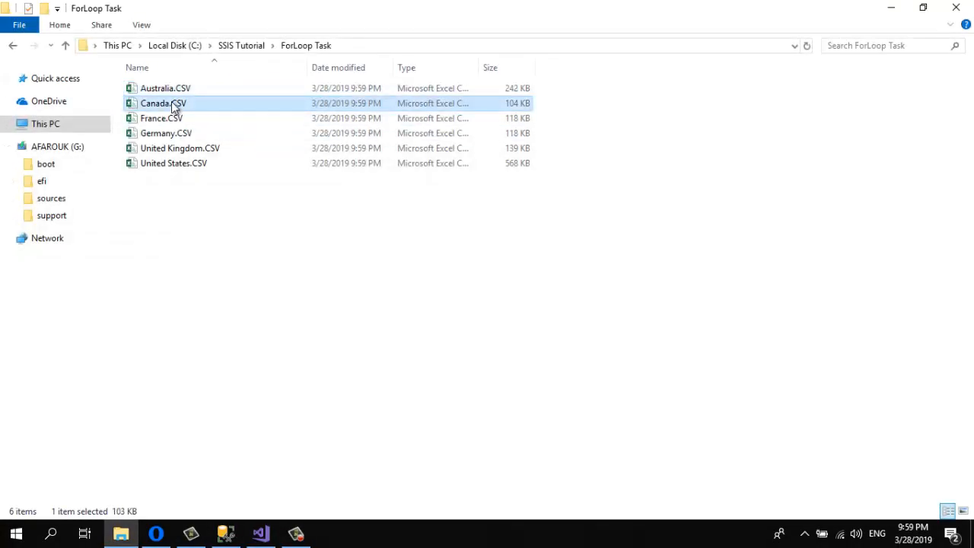
double_click(172, 105)
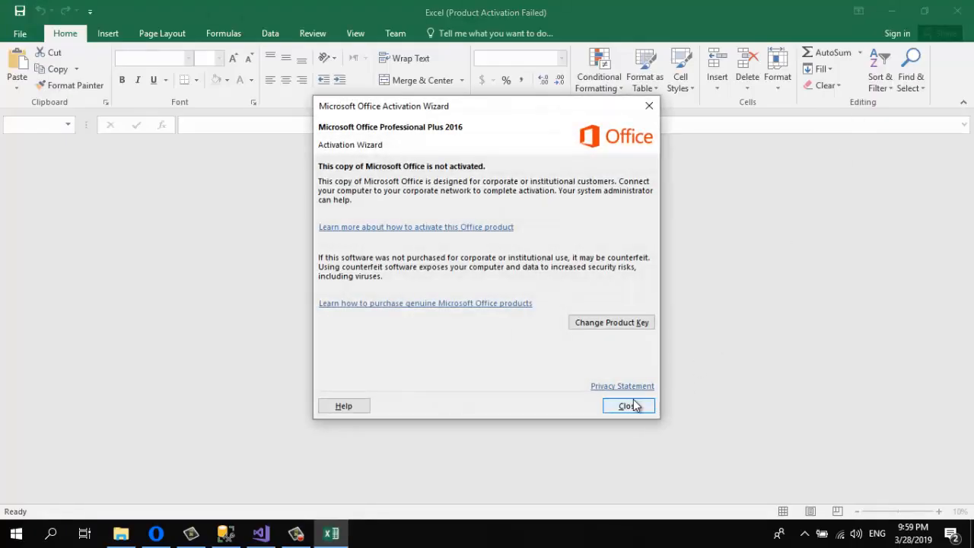
left_click(628, 405)
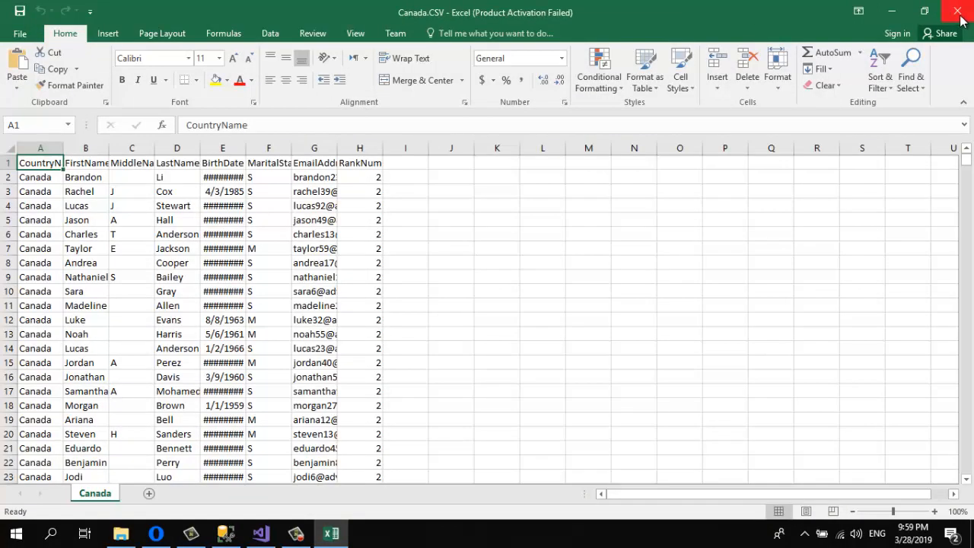
left_click(960, 11)
double_click(201, 165)
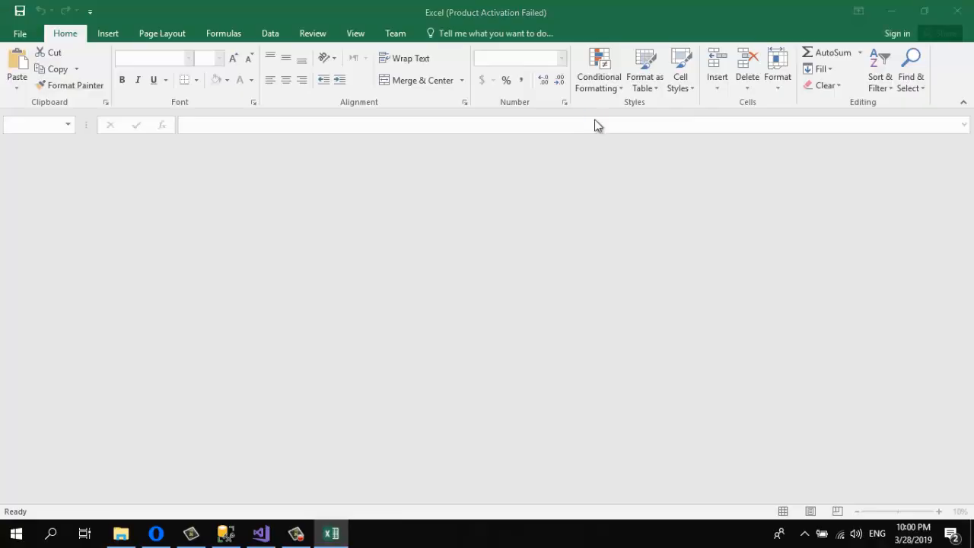
left_click(628, 406)
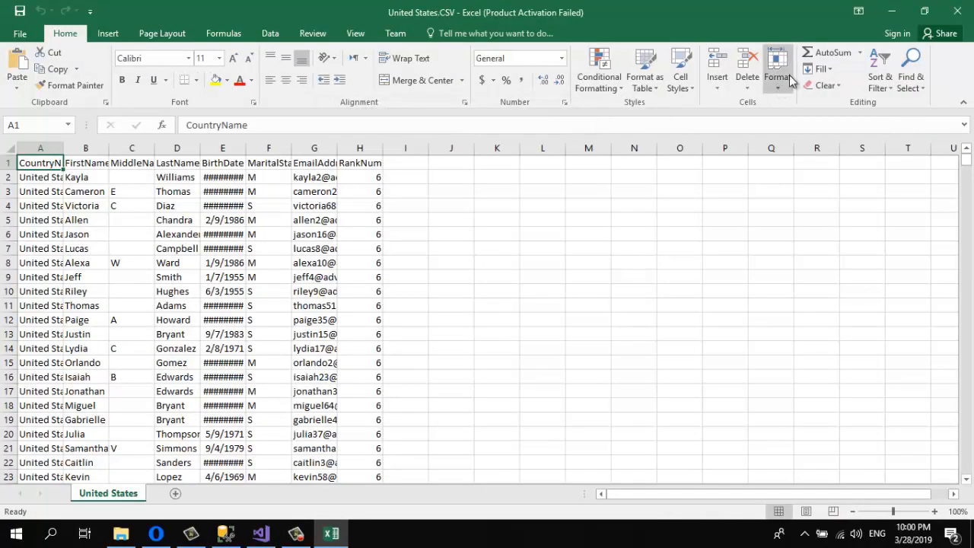
left_click(957, 10)
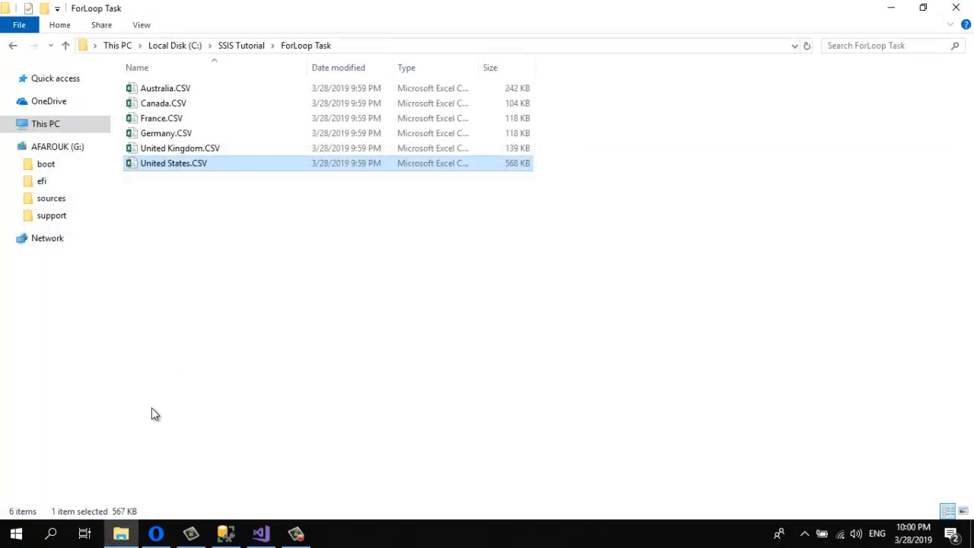
Switch back to Visual Studio and stop debugging the package to return to design mode.
left_click(263, 524)
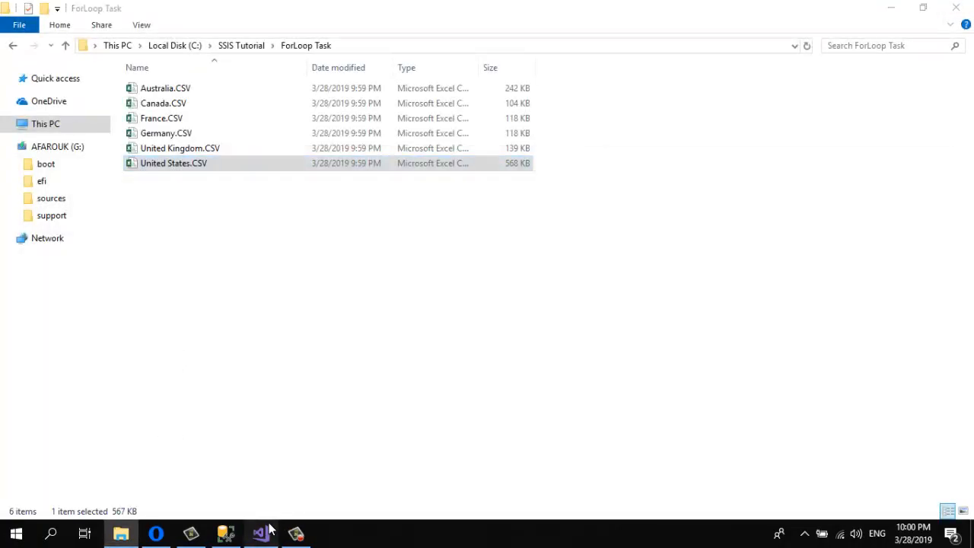
left_click(451, 47)
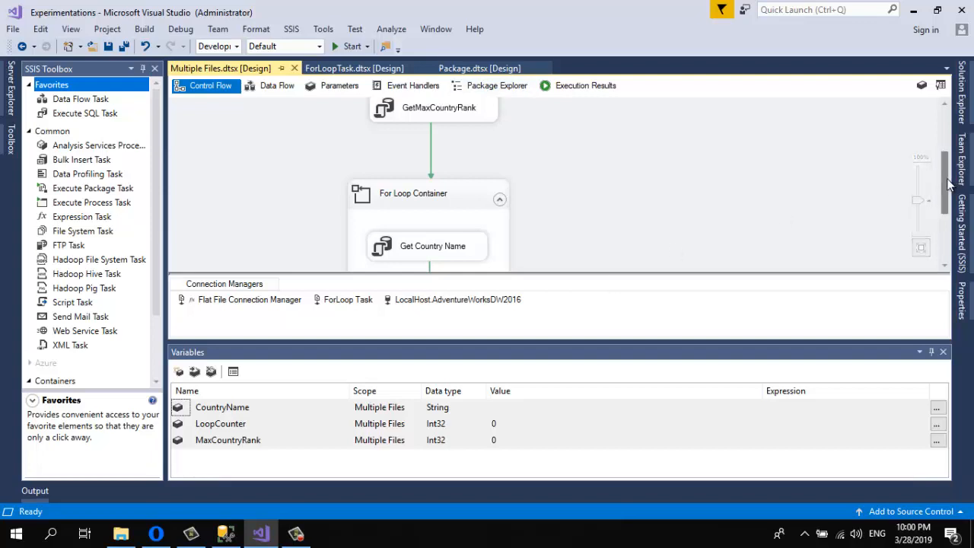
Open the Data Flow Task inside the For Loop Container and select the Flat File Connection Manager.
left_click_drag(947, 185, 948, 218)
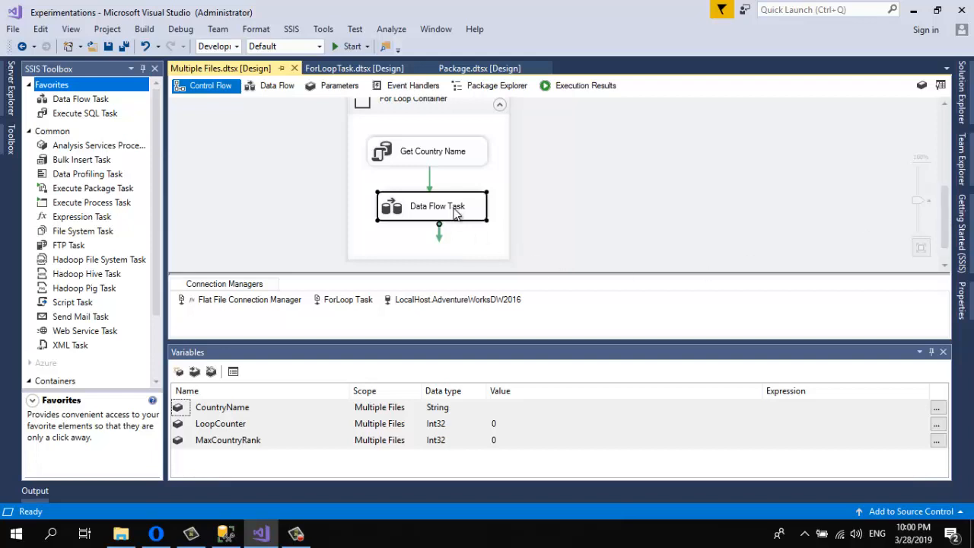
double_click(455, 213)
left_click(261, 301)
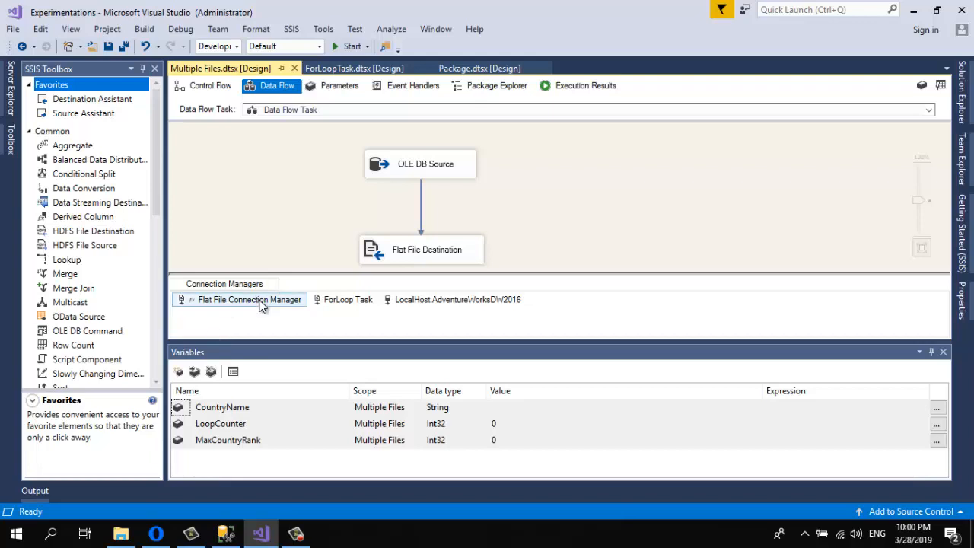